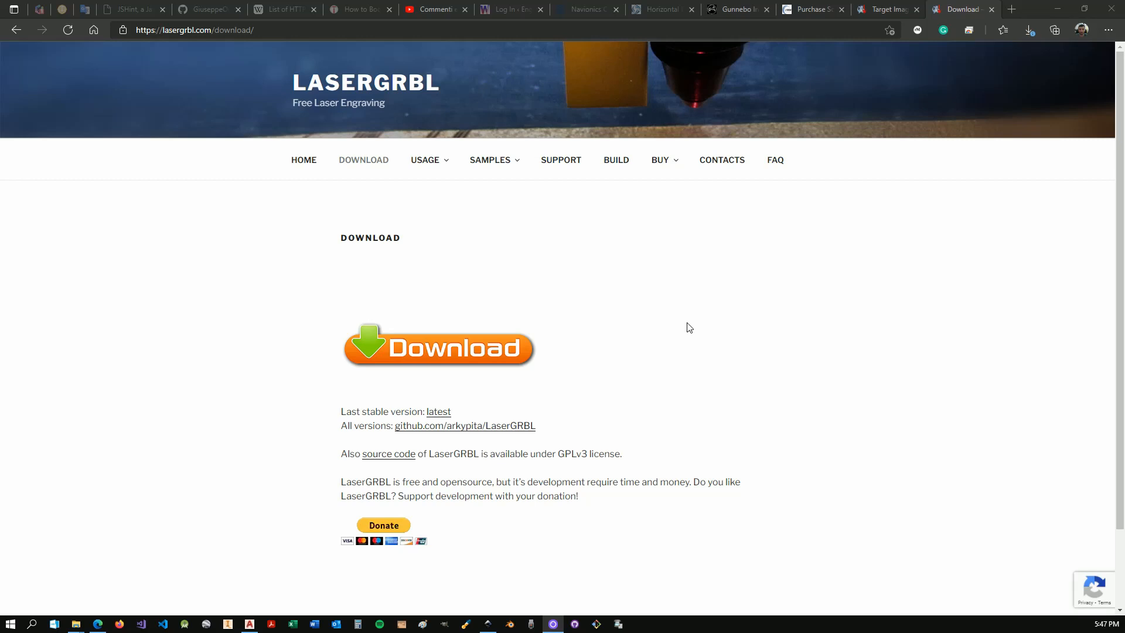
# - Open LaserGRBL in a maximized window and connect it to the laser engraver
pyautogui.hotkey('alt', 'space')
pyautogui.click(512, 235)
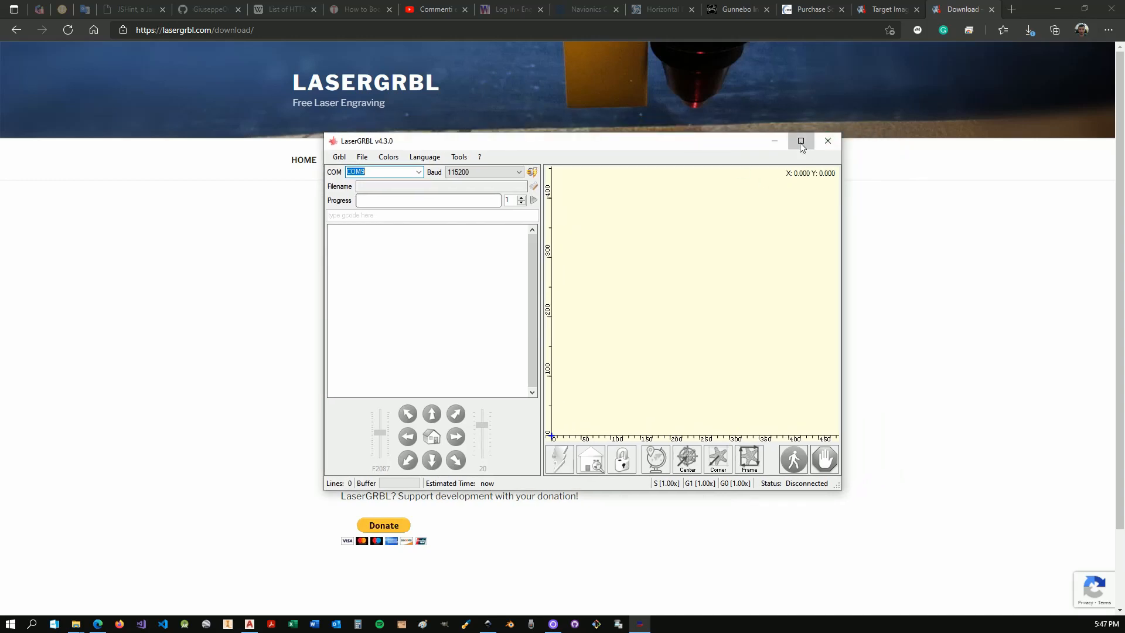
pyautogui.click(801, 141)
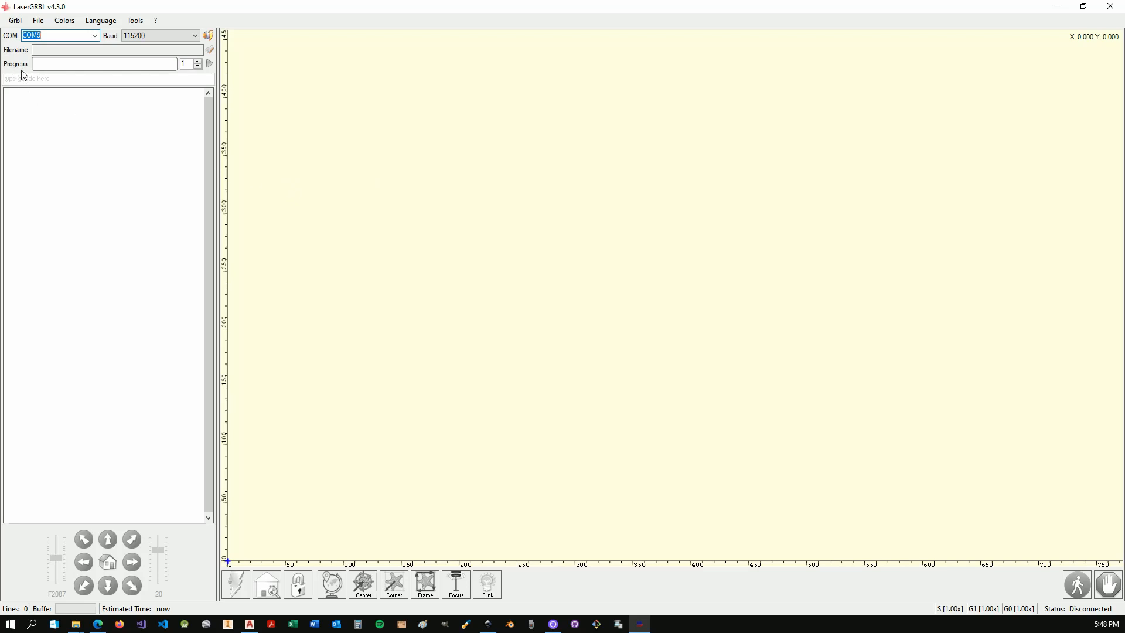
pyautogui.click(12, 21)
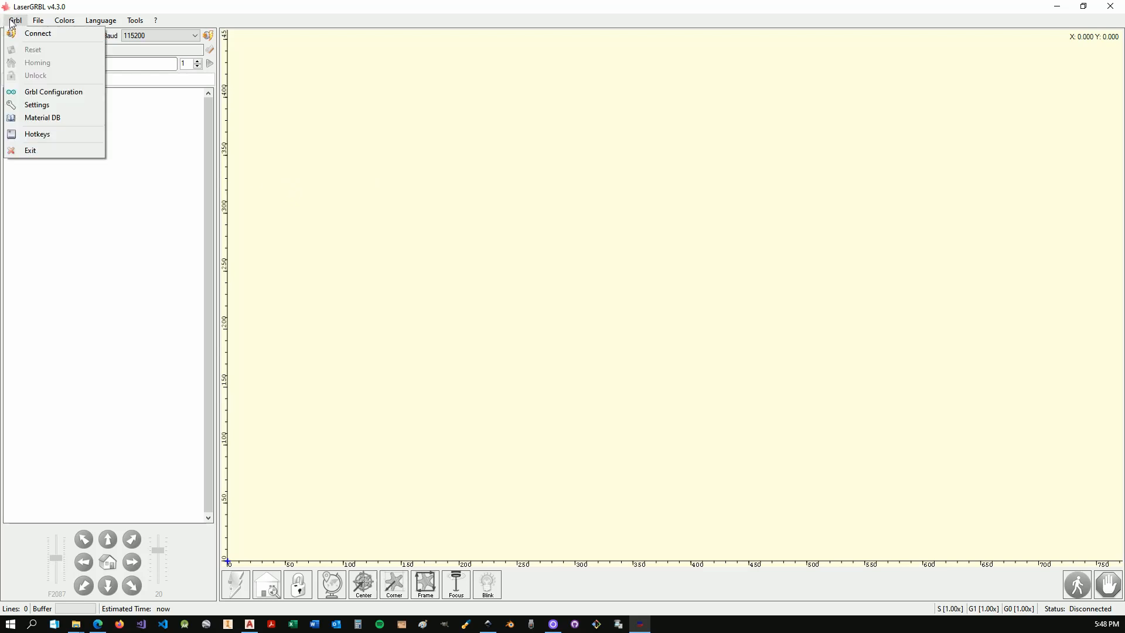
pyautogui.click(19, 33)
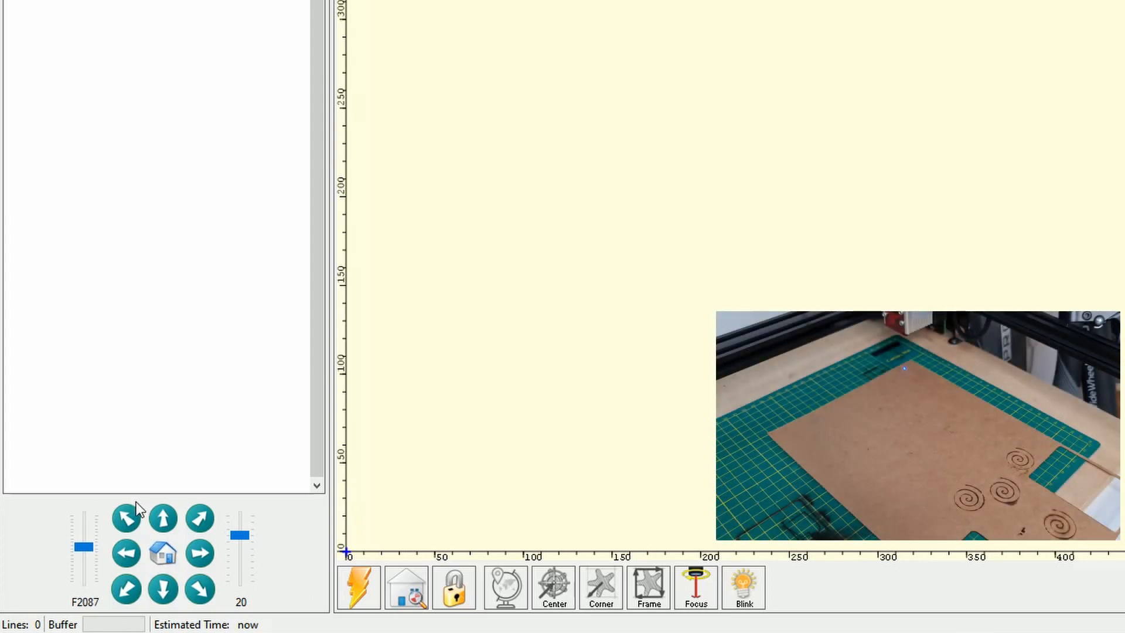
# - Jog the laser head in 20 mm steps diagonally towards +X −Y, towards +X and towards −Y, plus one 50 mm step towards −Y
pyautogui.click(207, 593)
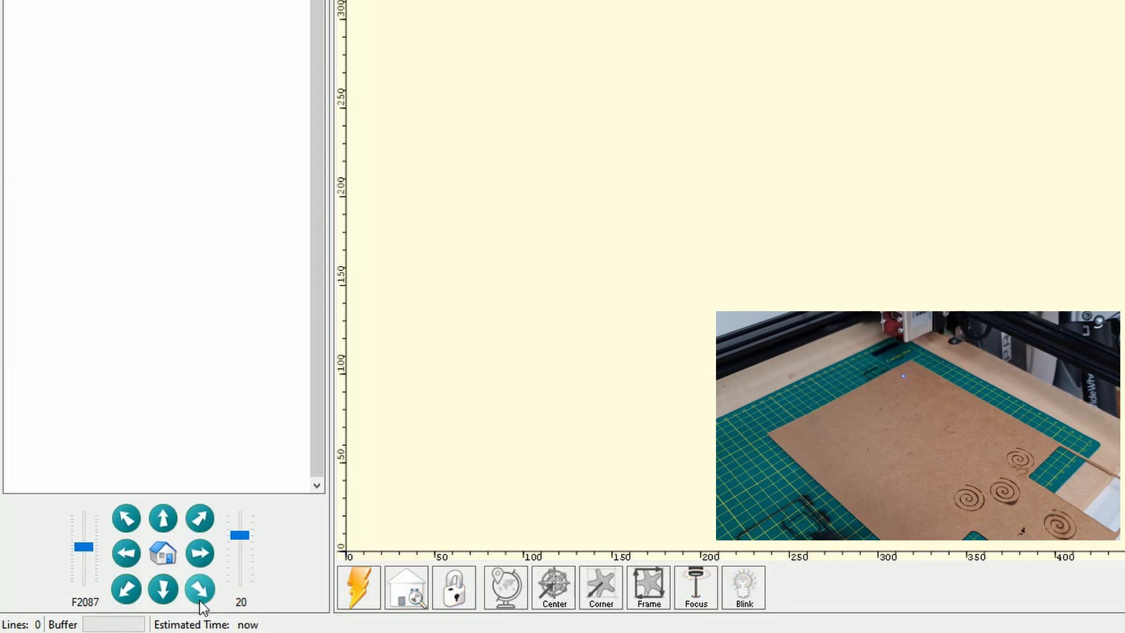
pyautogui.click(199, 553)
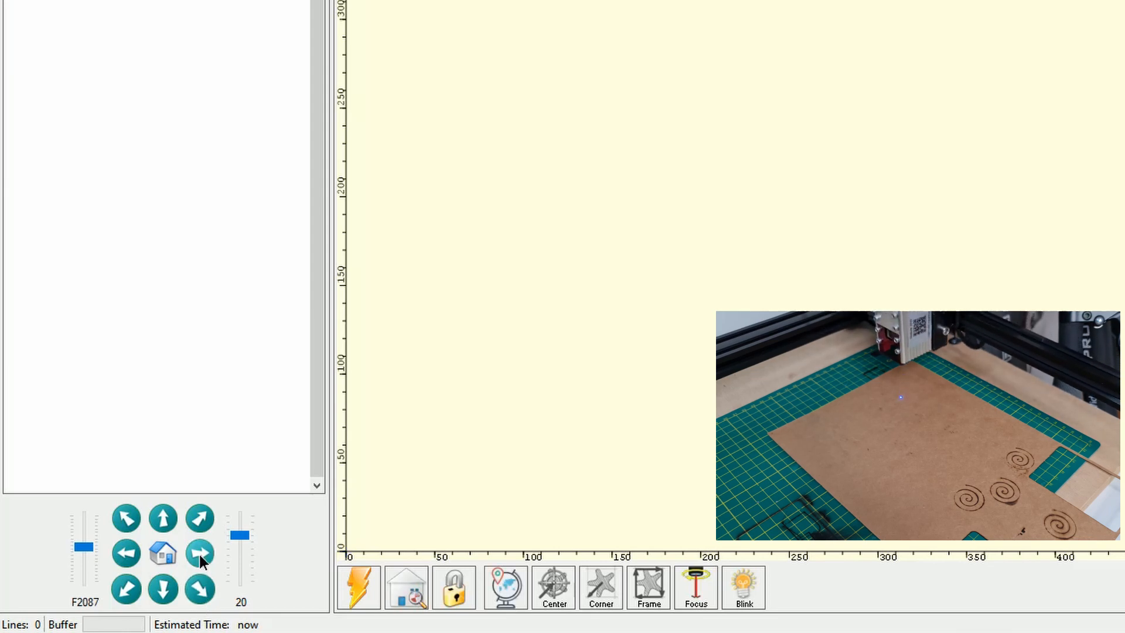
pyautogui.click(161, 590)
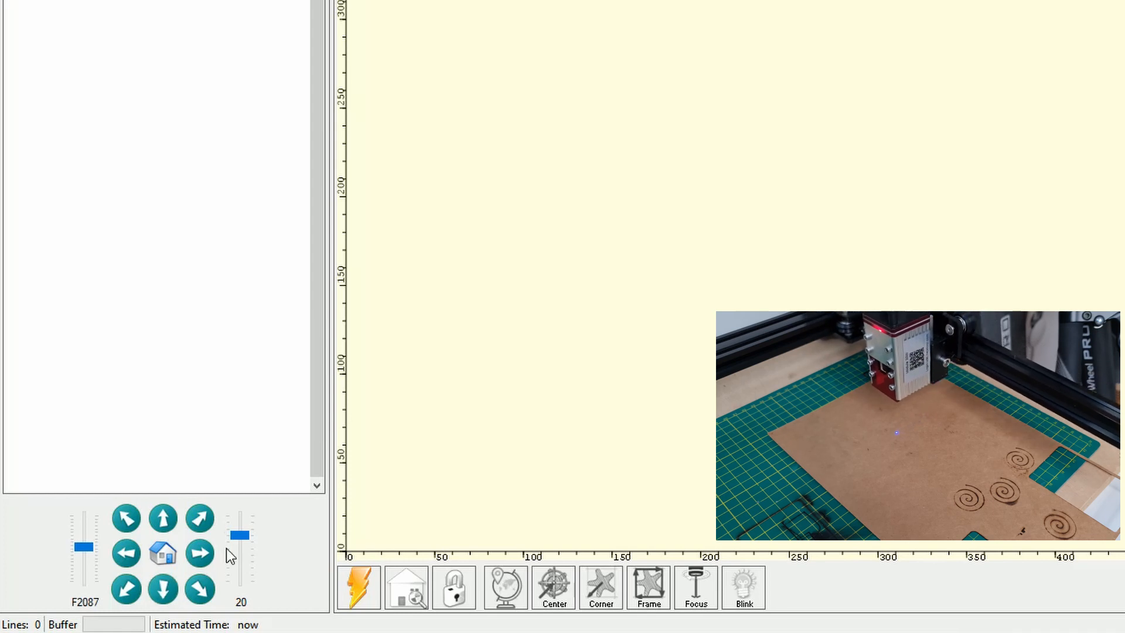
pyautogui.moveTo(246, 540); pyautogui.dragTo(244, 534)
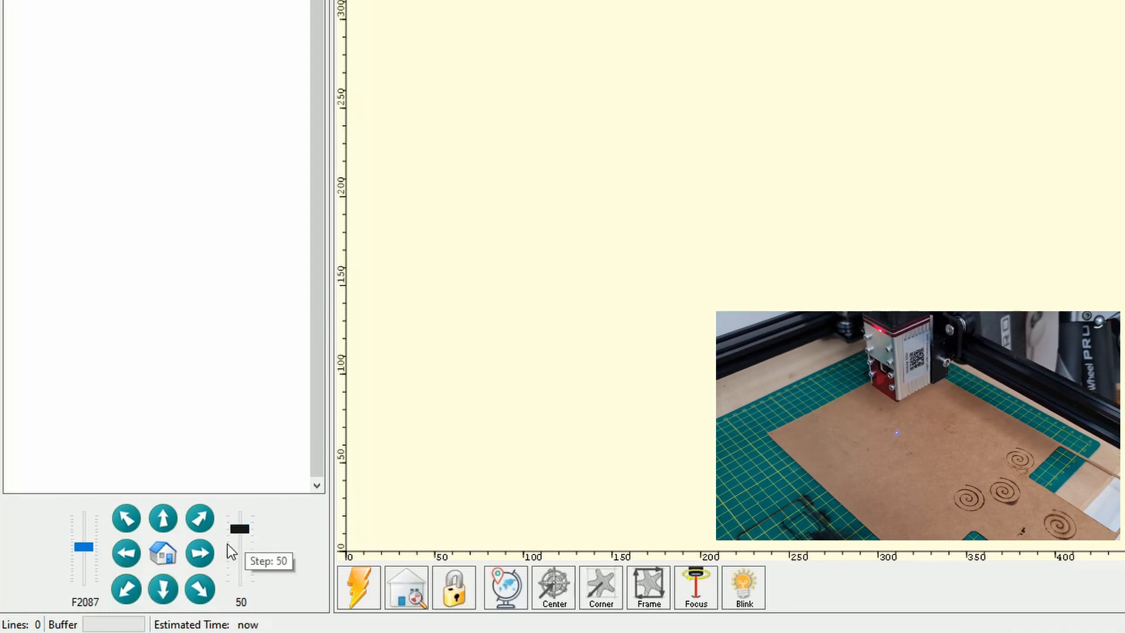
pyautogui.click(171, 586)
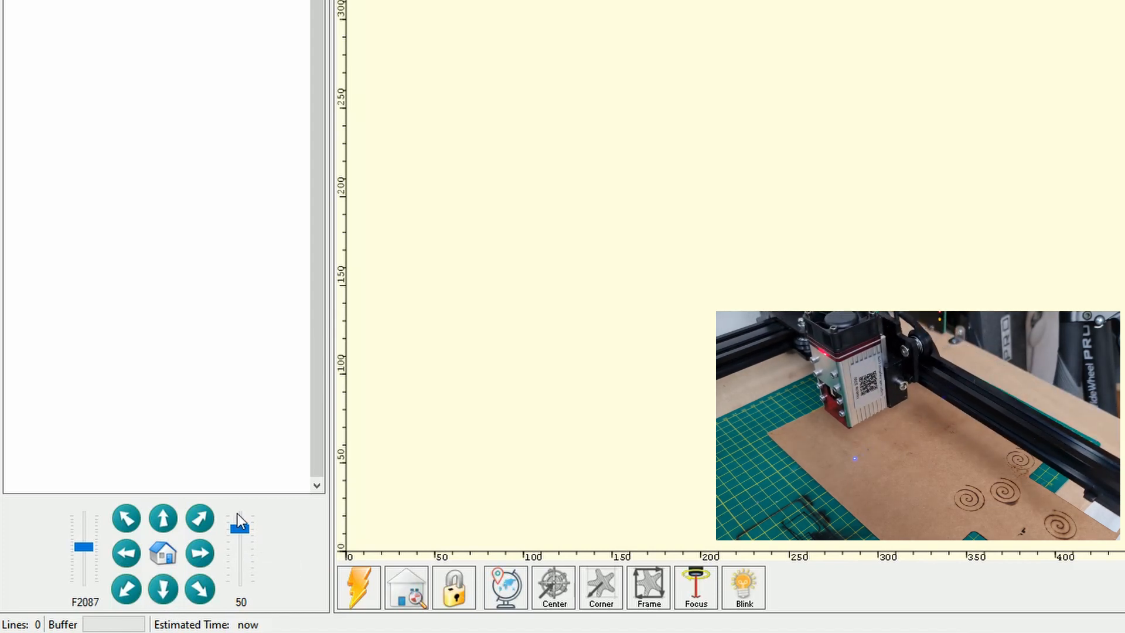
# - Set the jog step back to 20 and reset the Grbl controller
pyautogui.click(240, 538)
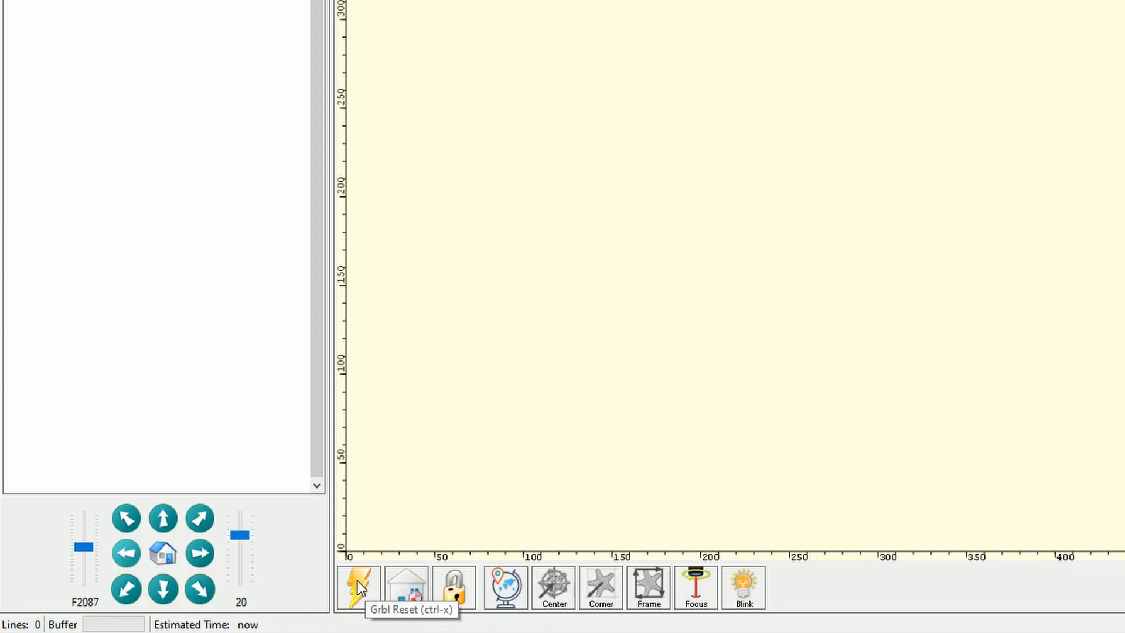
pyautogui.click(358, 581)
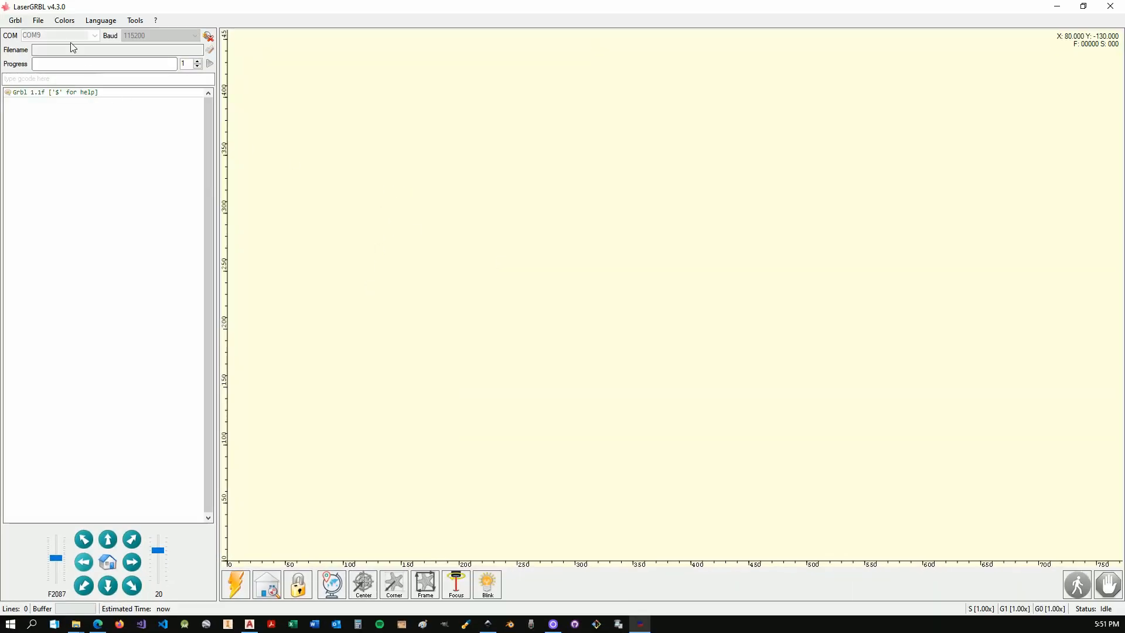
# - Load the G-code file Spiral_25x25_(0,0) P75_0001.gcode from the Gcodes folder inside Laser Cutting and Engraving
pyautogui.click(38, 20)
pyautogui.click(61, 34)
pyautogui.moveTo(289, 116); pyautogui.dragTo(472, 132)
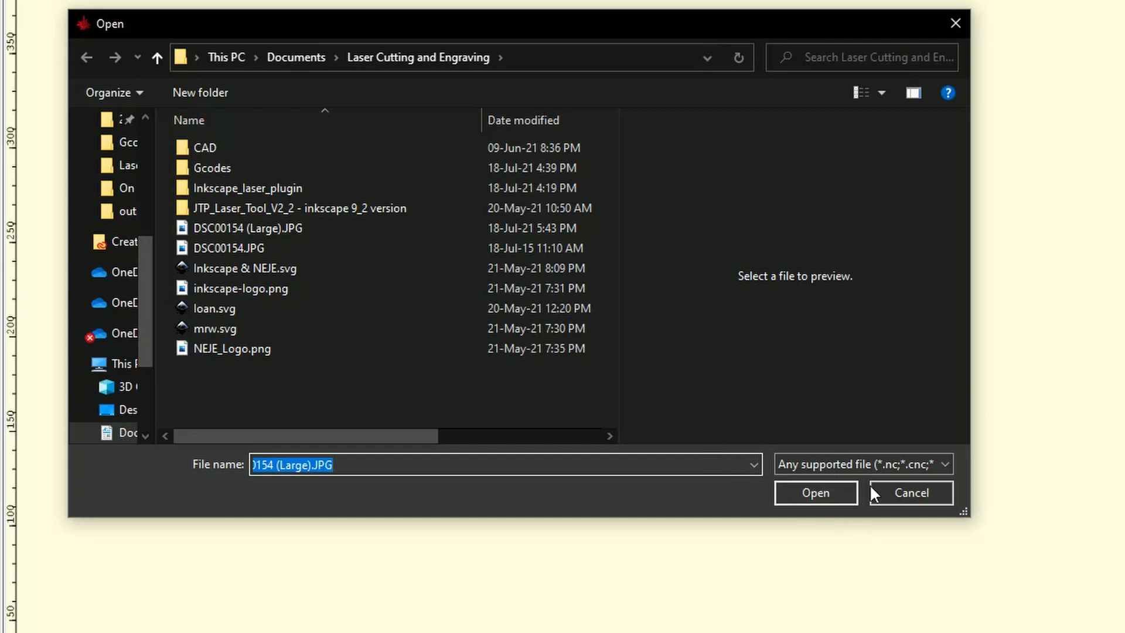
pyautogui.click(939, 466)
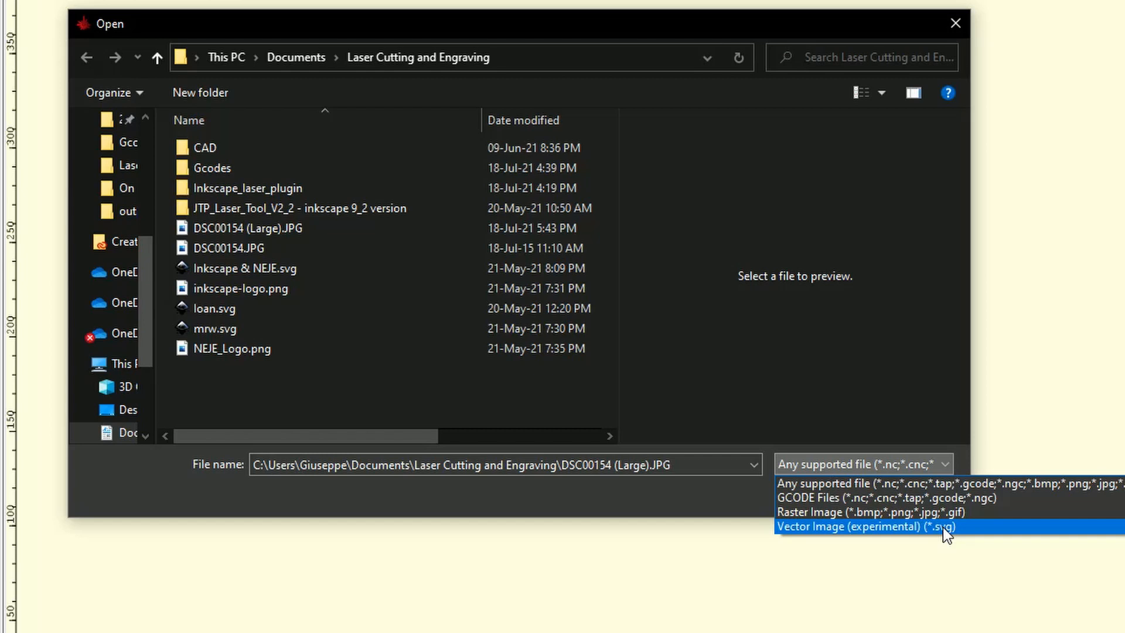
pyautogui.click(510, 405)
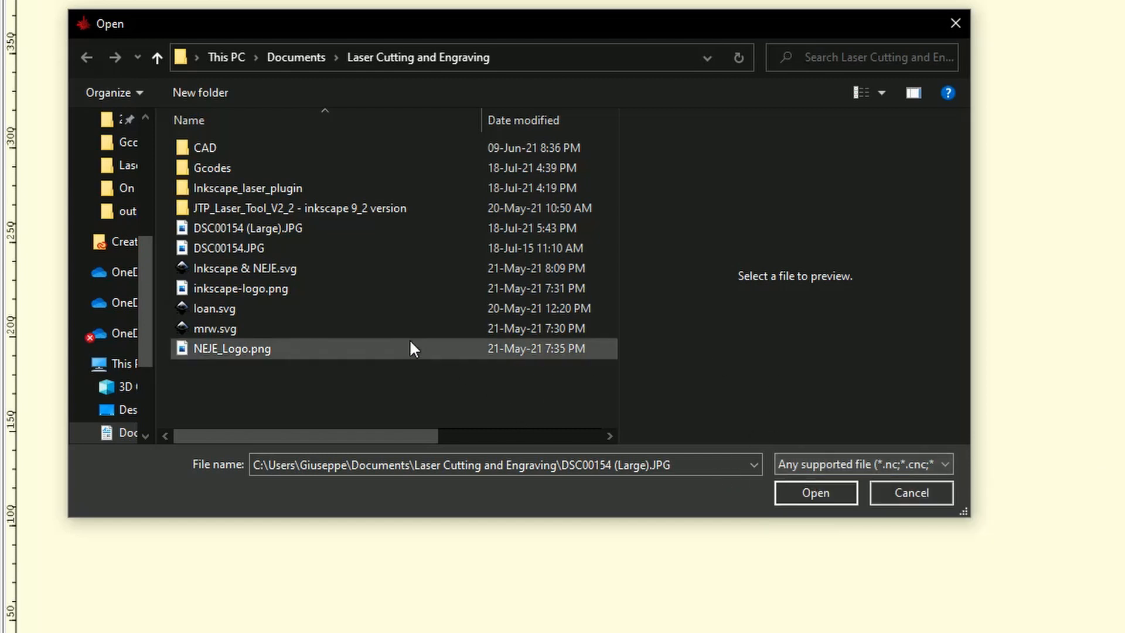
pyautogui.click(326, 170)
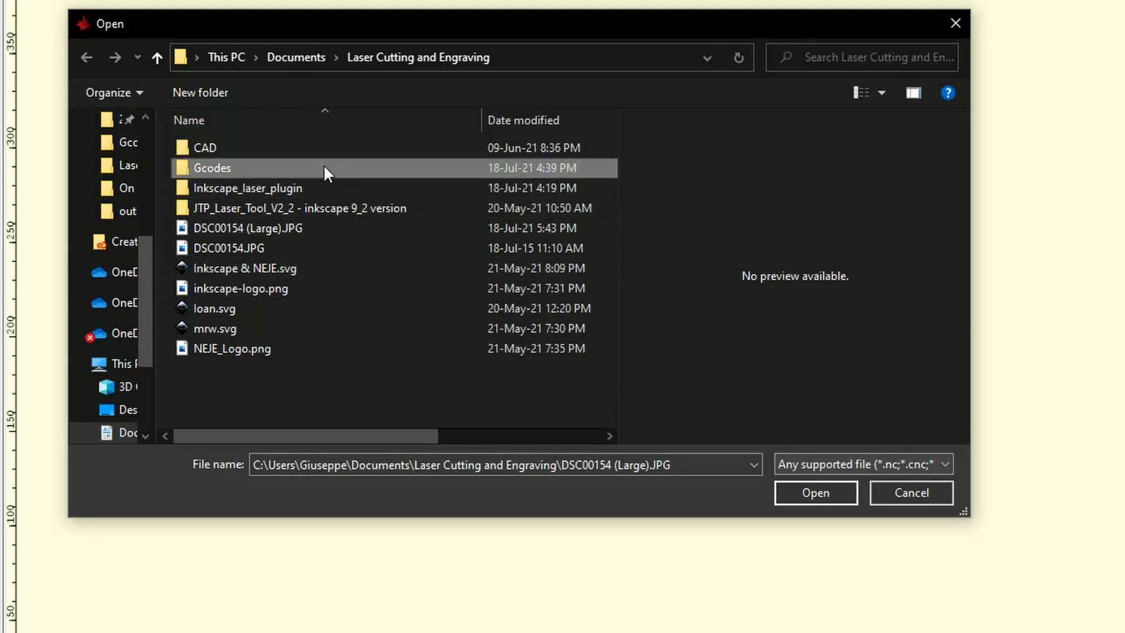
pyautogui.doubleClick(223, 167)
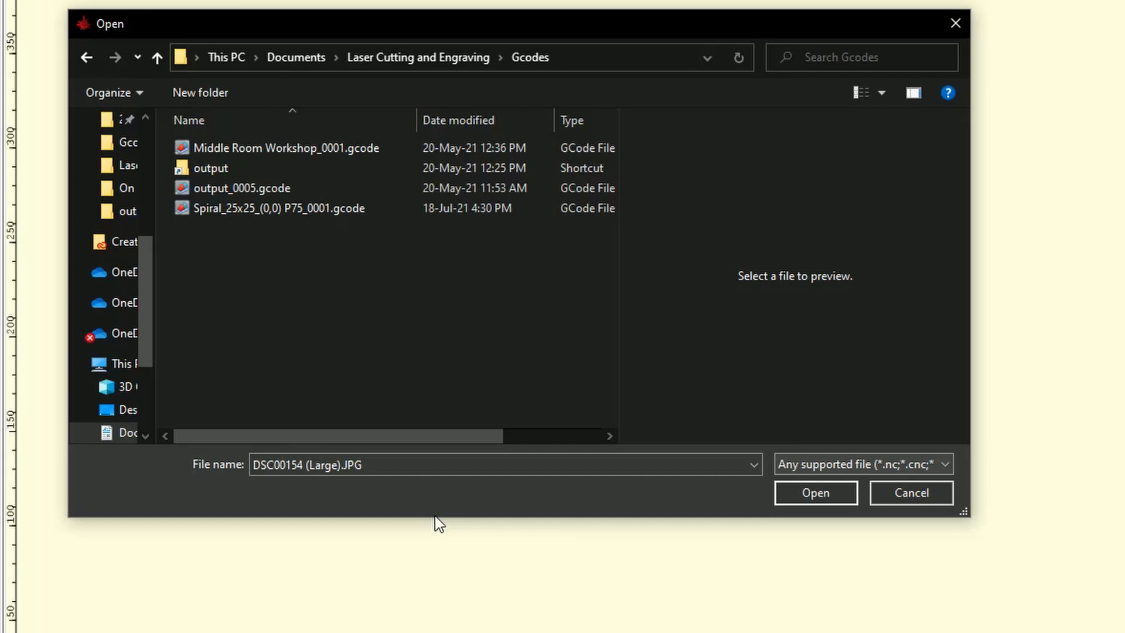
pyautogui.click(331, 217)
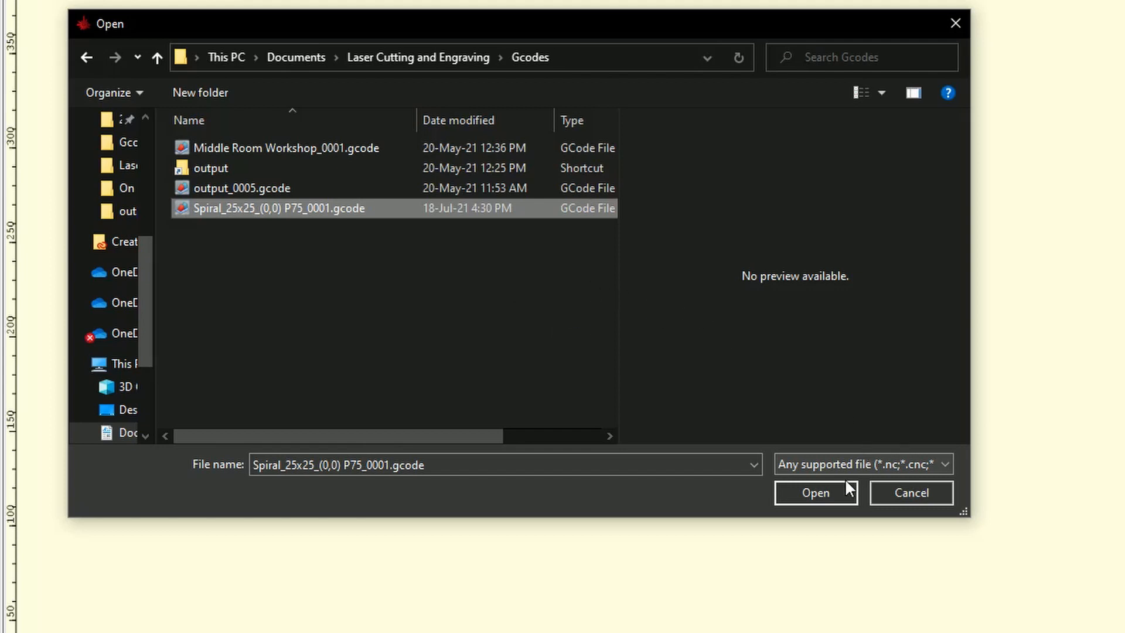
pyautogui.click(823, 497)
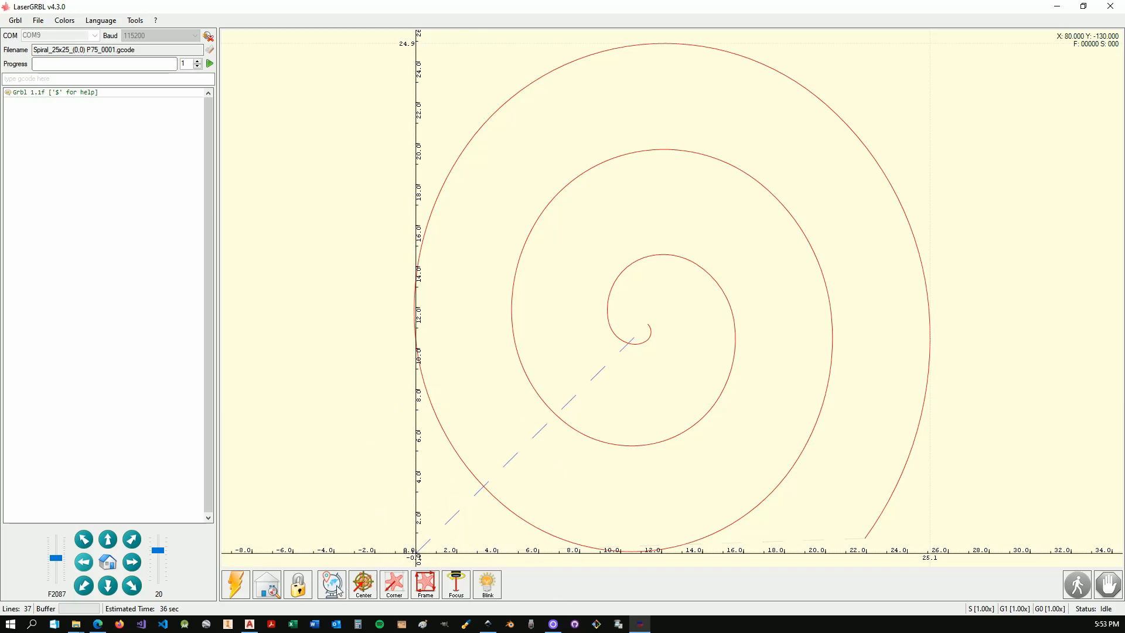
# - Jog the laser head three 20 mm steps towards −Y and one towards +X, and set that position as the zero point
pyautogui.click(107, 585)
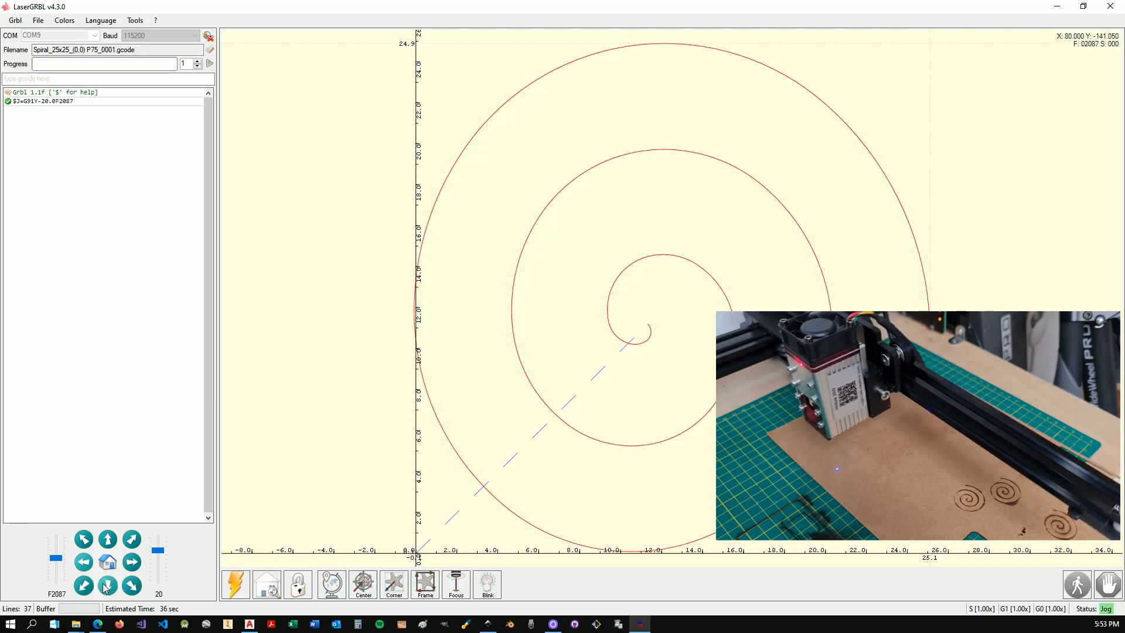
pyautogui.click(107, 585)
pyautogui.click(108, 588)
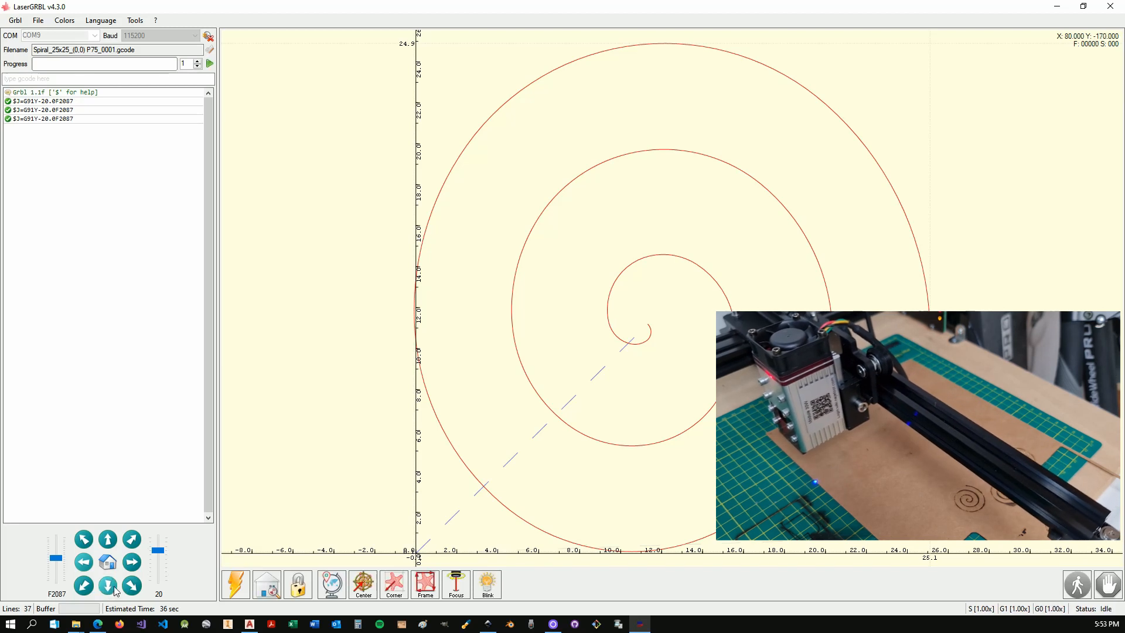
pyautogui.click(132, 565)
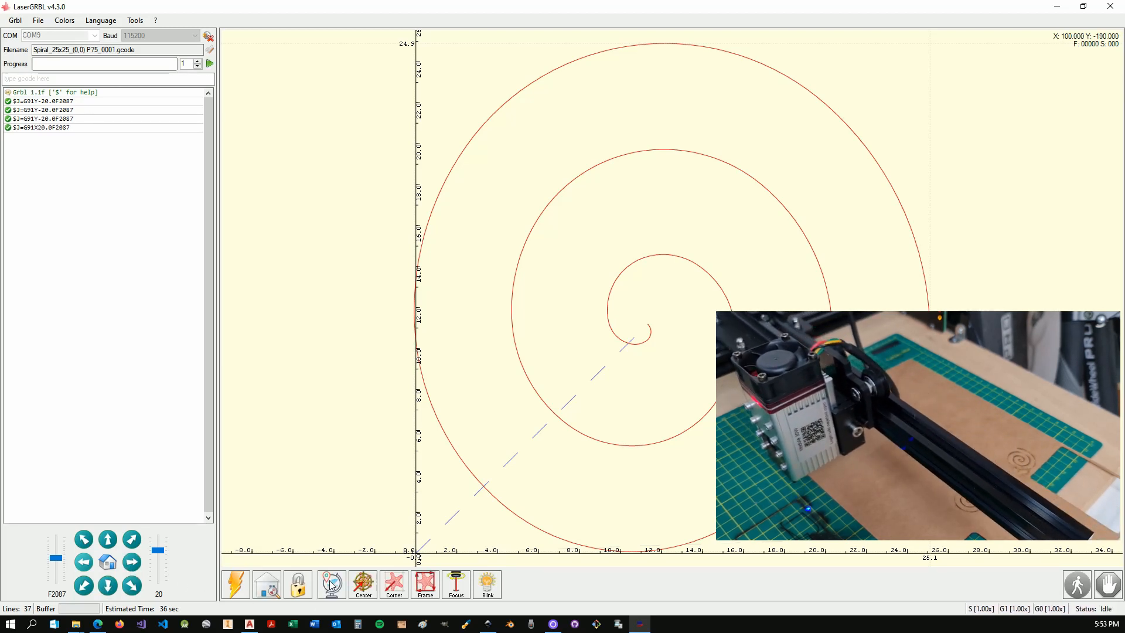
pyautogui.click(332, 587)
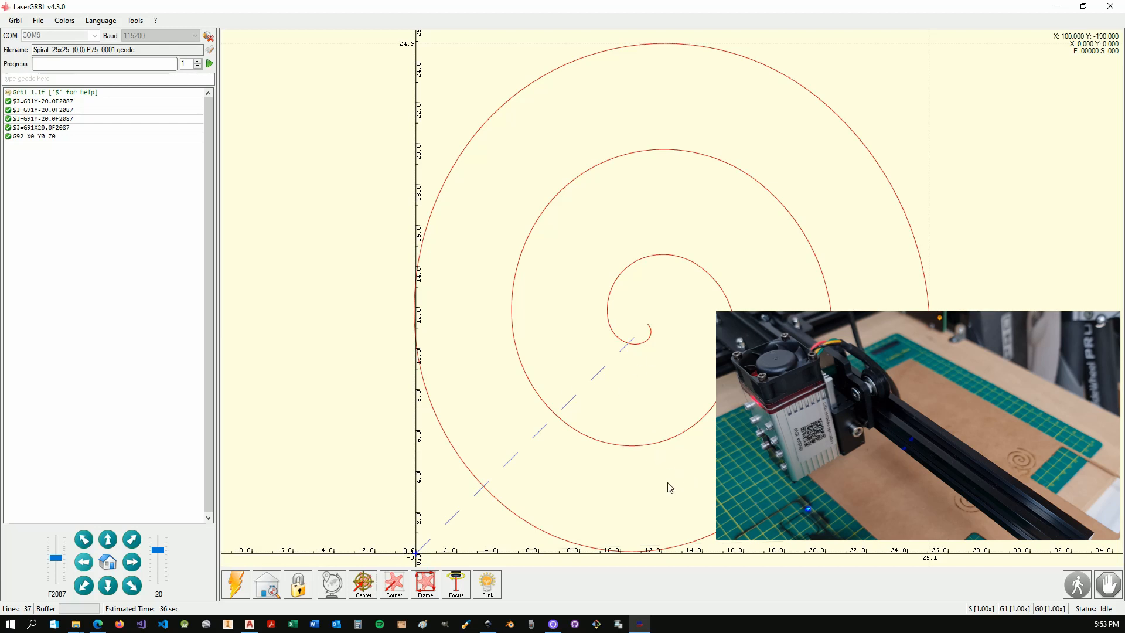
# - Jog the laser head five 20 mm steps towards +Y and set the new position as the zero point
pyautogui.click(108, 540)
pyautogui.click(109, 540)
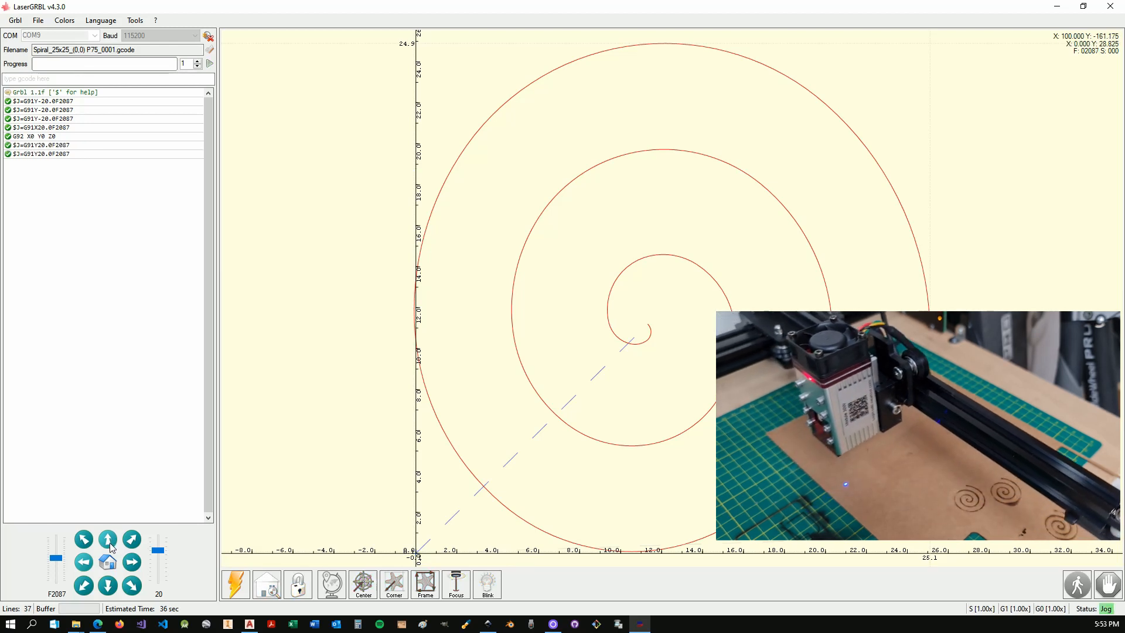
pyautogui.click(110, 542)
pyautogui.click(109, 542)
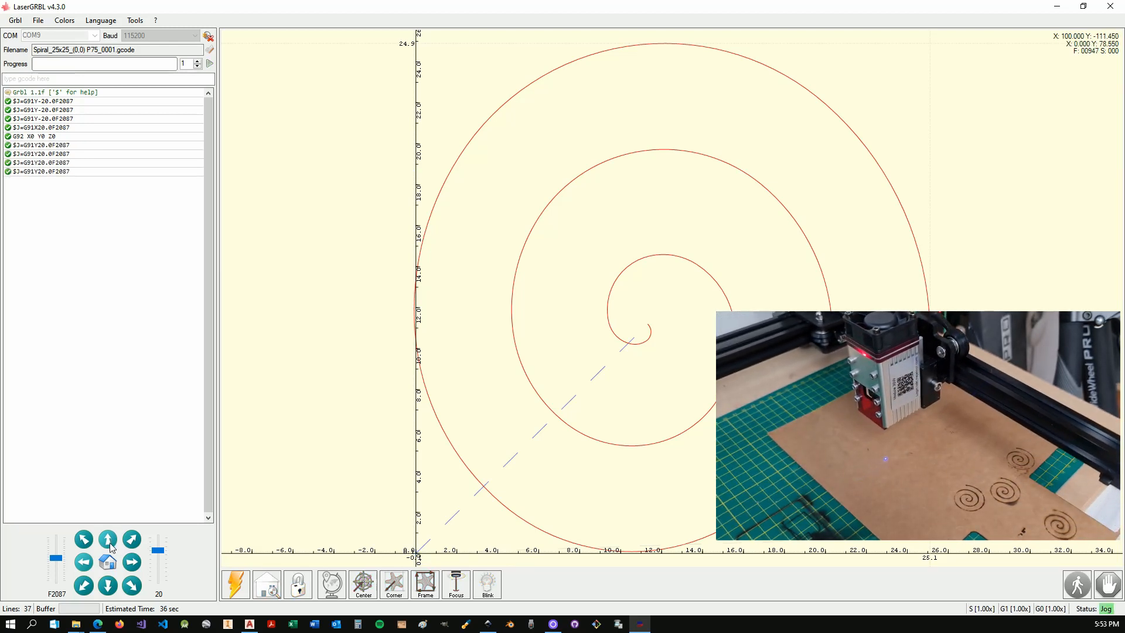
pyautogui.click(109, 540)
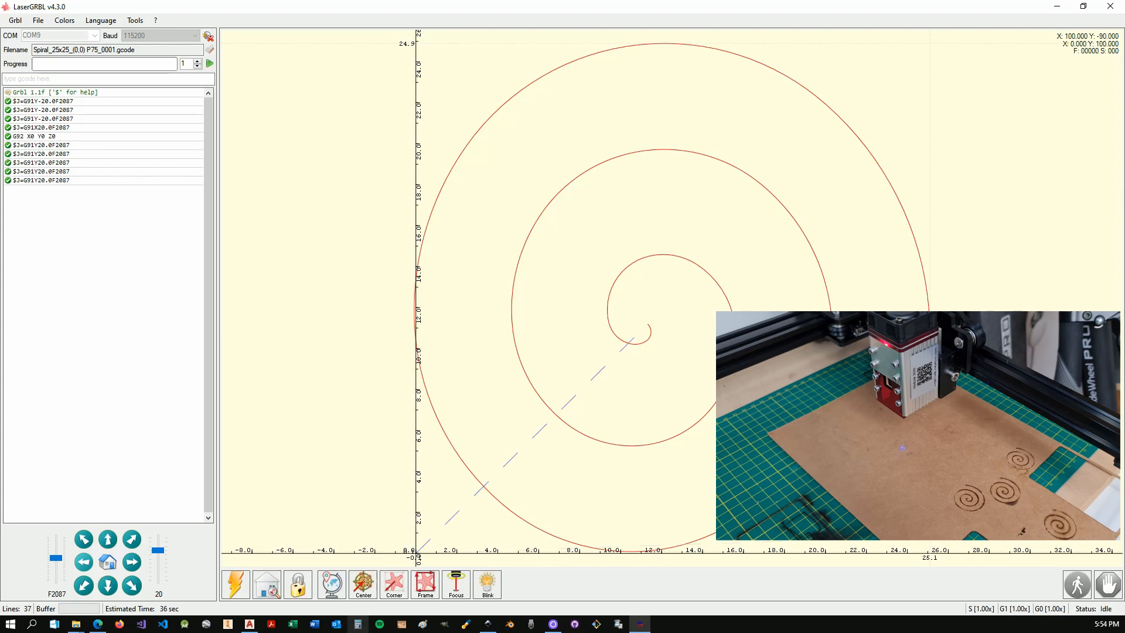
pyautogui.click(331, 585)
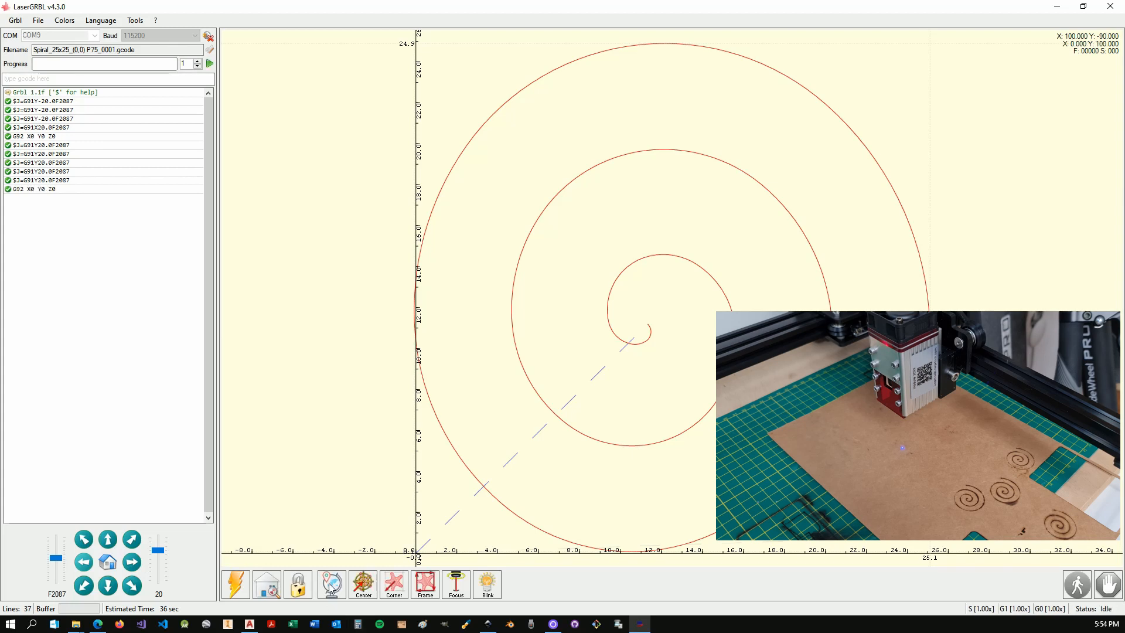
# - Trace the spiral job's frame over the workpiece with the laser and run the engraving program once
pyautogui.click(423, 586)
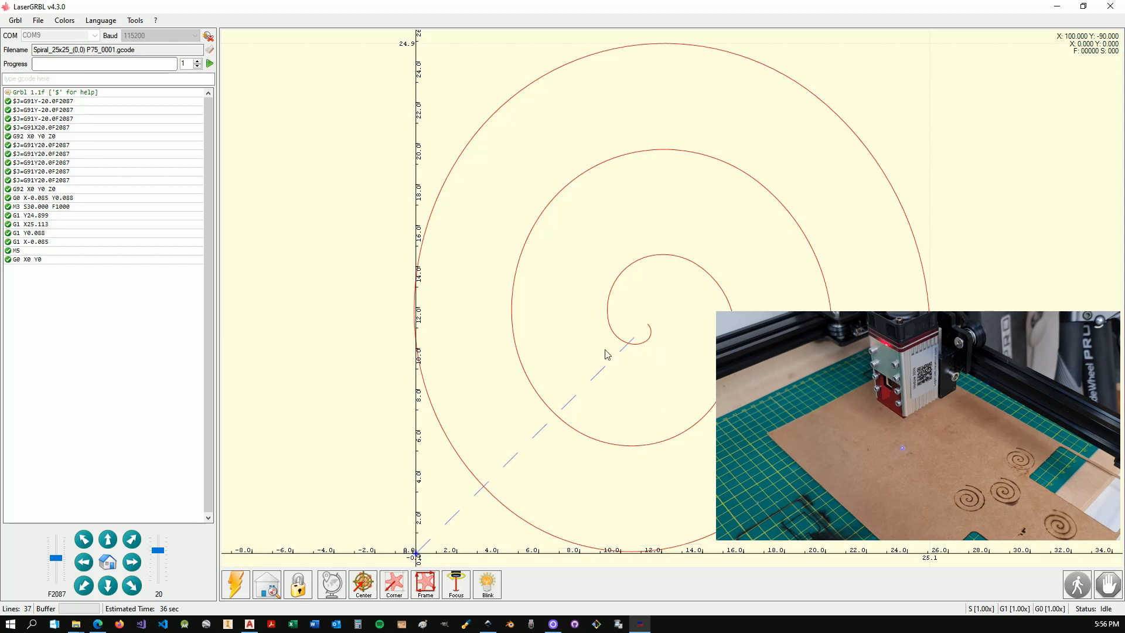
pyautogui.click(427, 583)
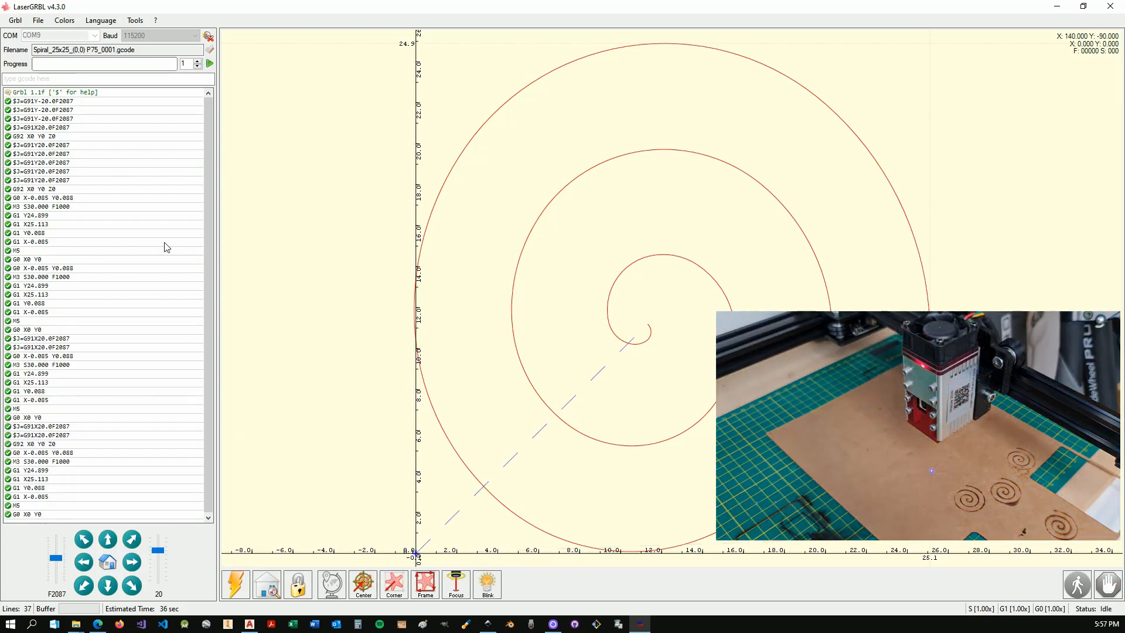
pyautogui.click(210, 63)
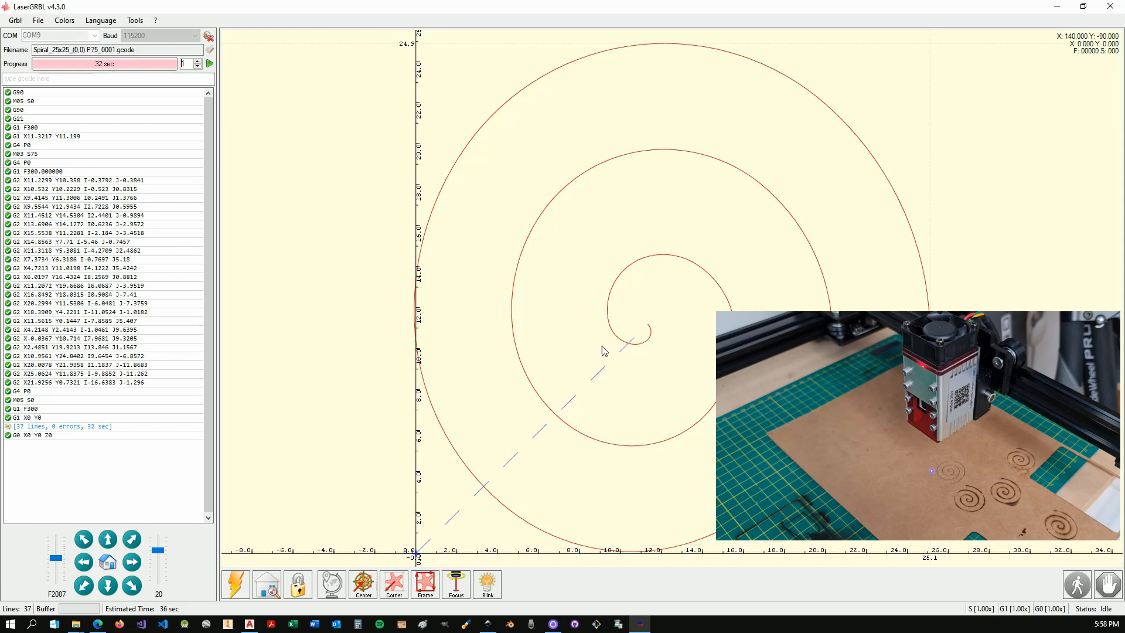
# - Open NEJE_Logo.png from the Laser Cutting and Engraving folder for raster image import
pyautogui.click(40, 24)
pyautogui.moveTo(52, 25)
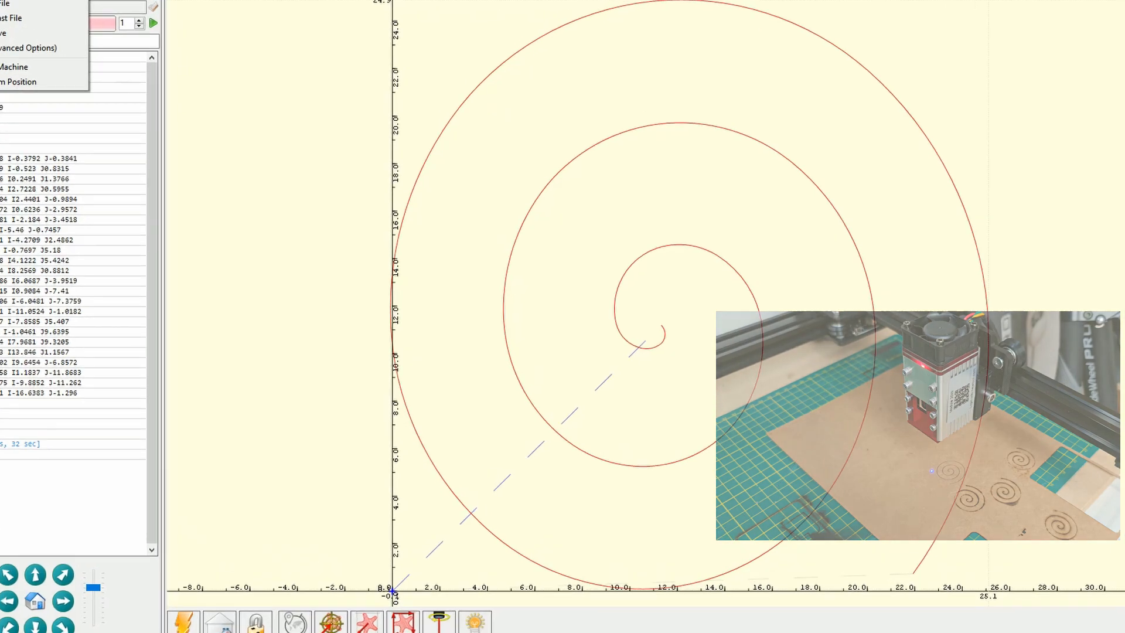
pyautogui.click(65, 34)
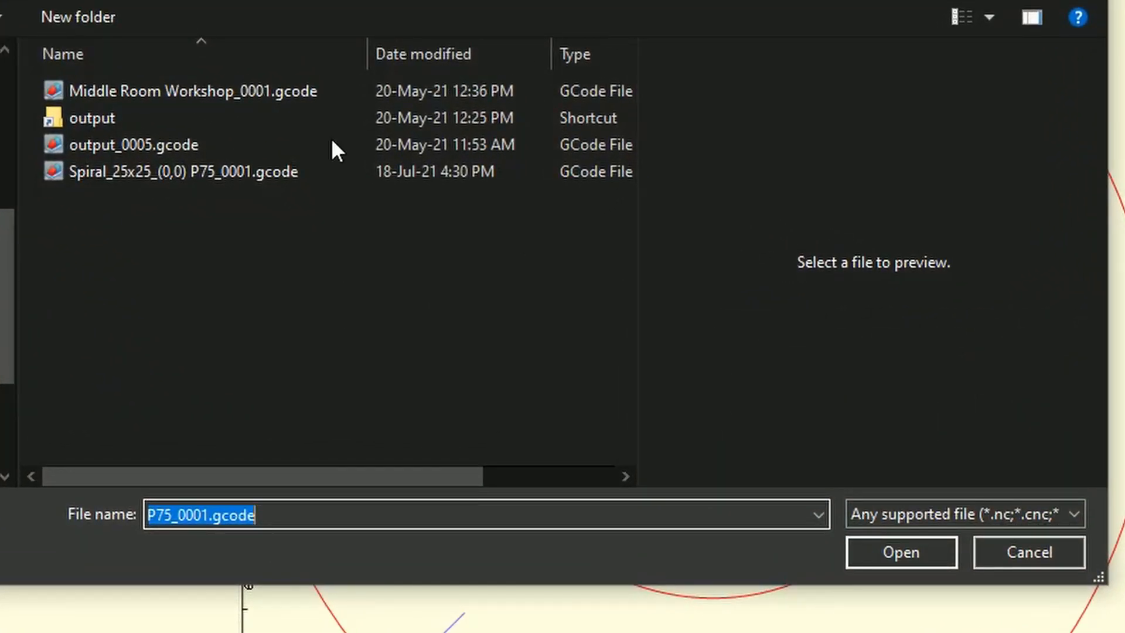
pyautogui.click(381, 0)
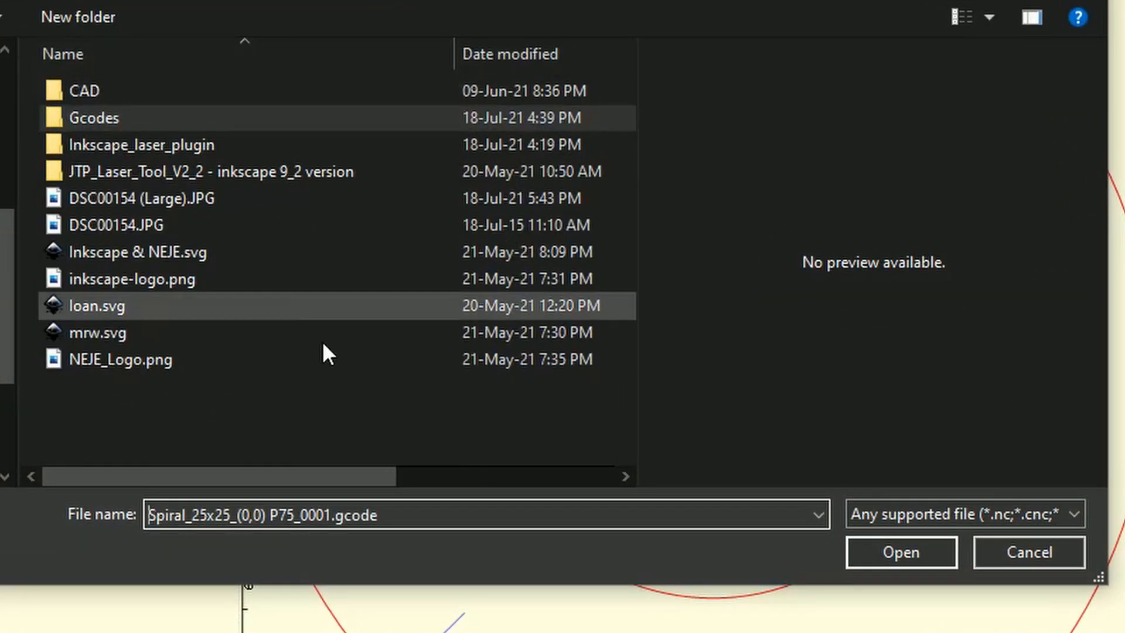
pyautogui.click(137, 276)
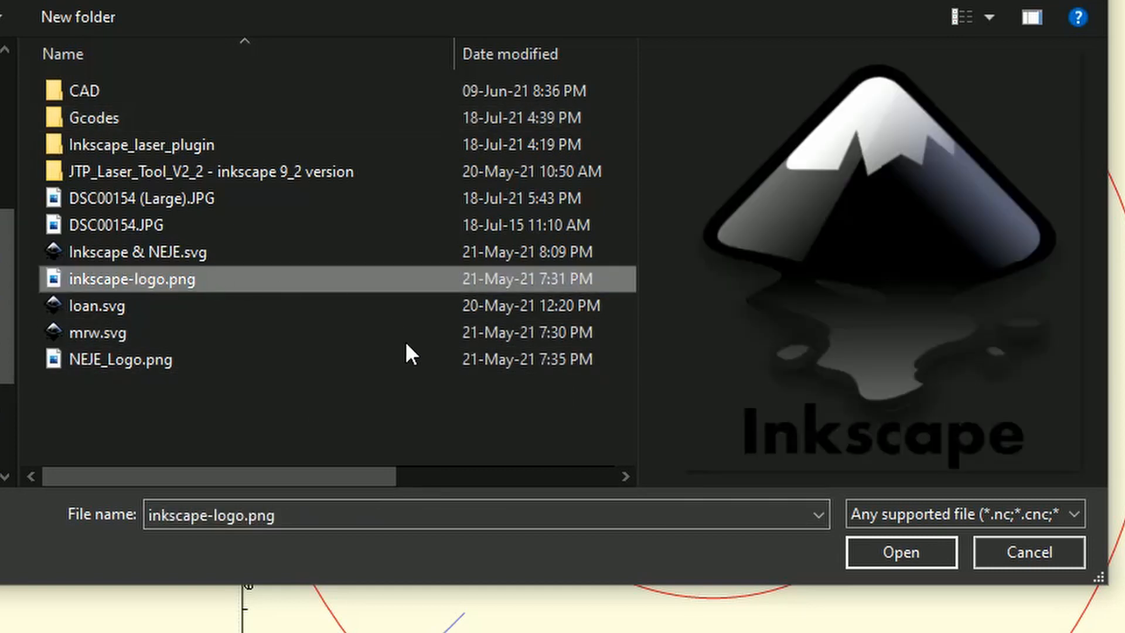
pyautogui.click(113, 357)
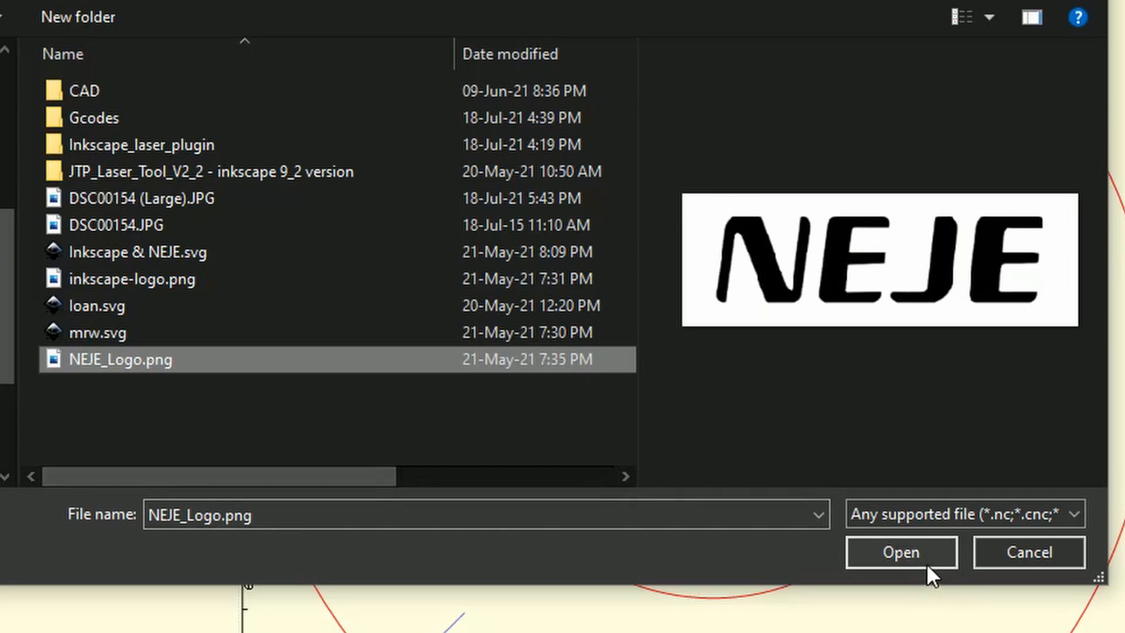
pyautogui.click(912, 552)
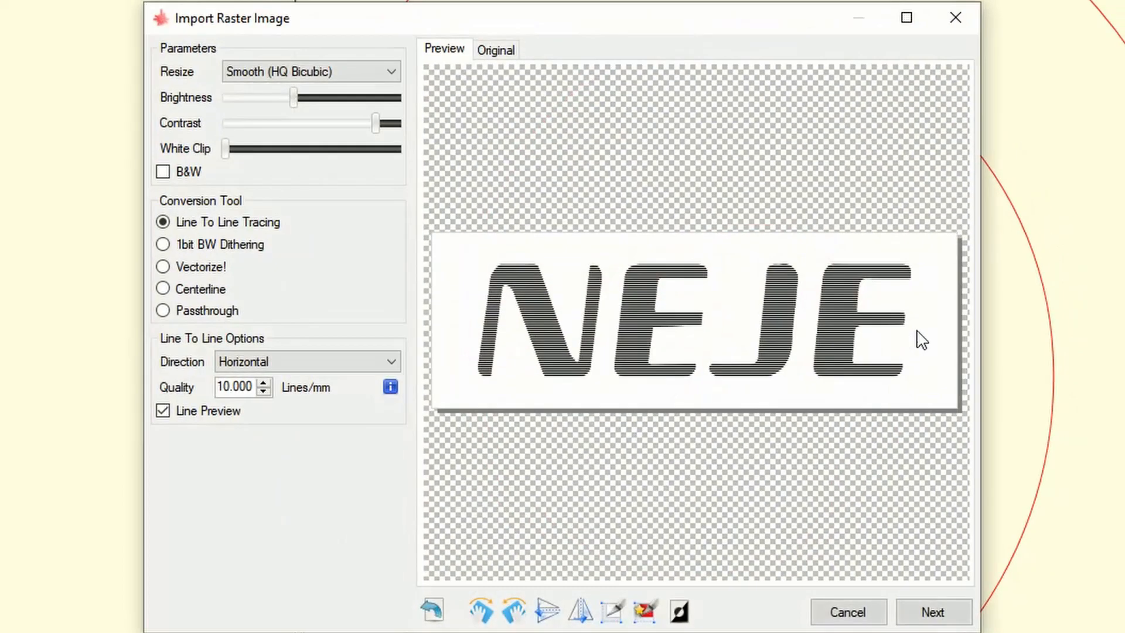
# - Switch the logo's conversion to 1bit BW Dithering and try the FloydSteinberg, Burks and Jarvis dithering methods
pyautogui.moveTo(699, 20); pyautogui.dragTo(710, 16)
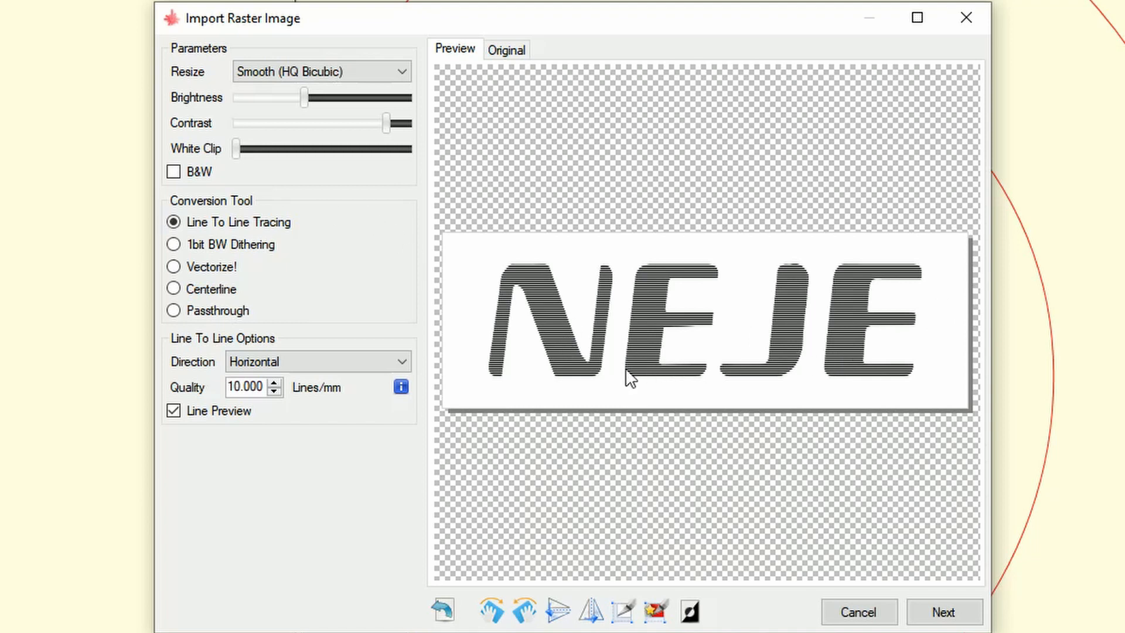
pyautogui.click(174, 245)
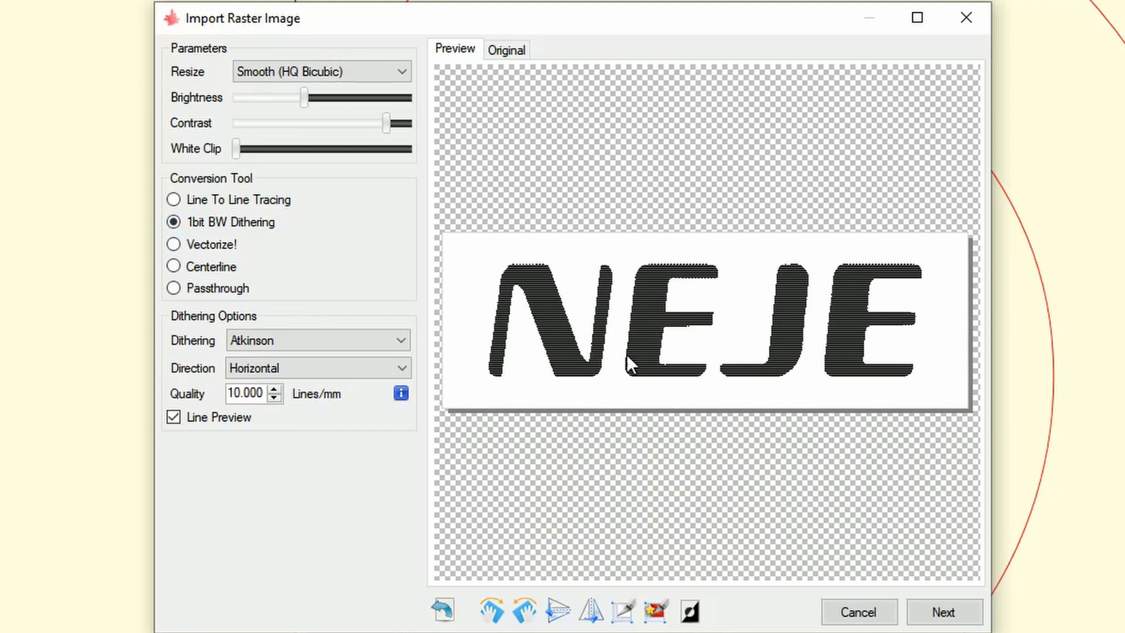
pyautogui.click(373, 345)
pyautogui.click(282, 375)
pyautogui.click(292, 343)
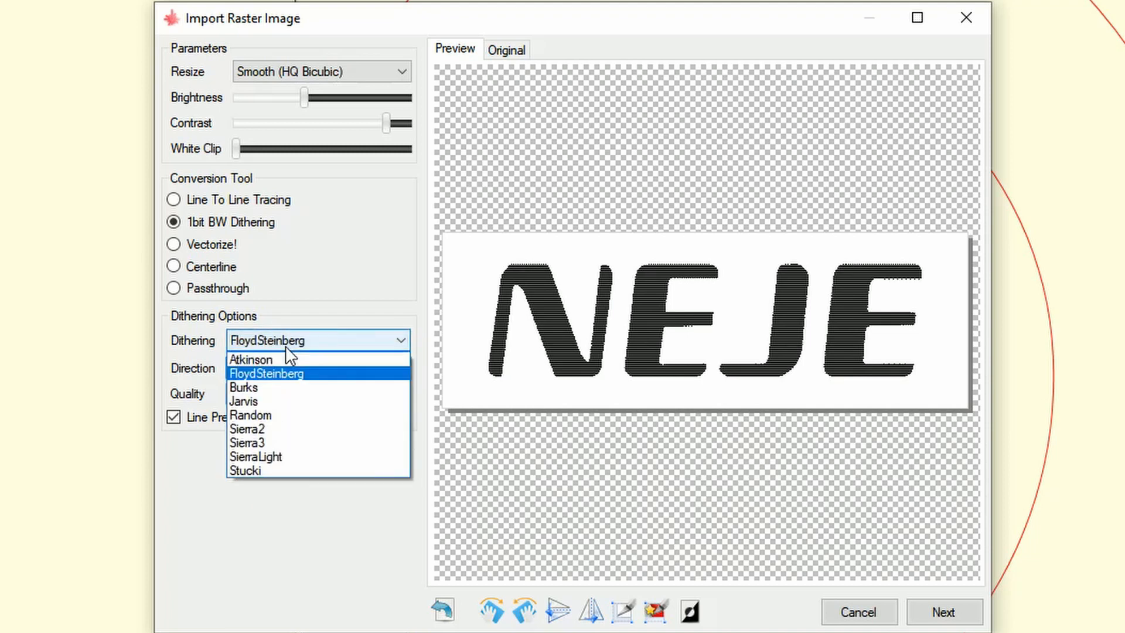
pyautogui.click(278, 388)
pyautogui.click(299, 344)
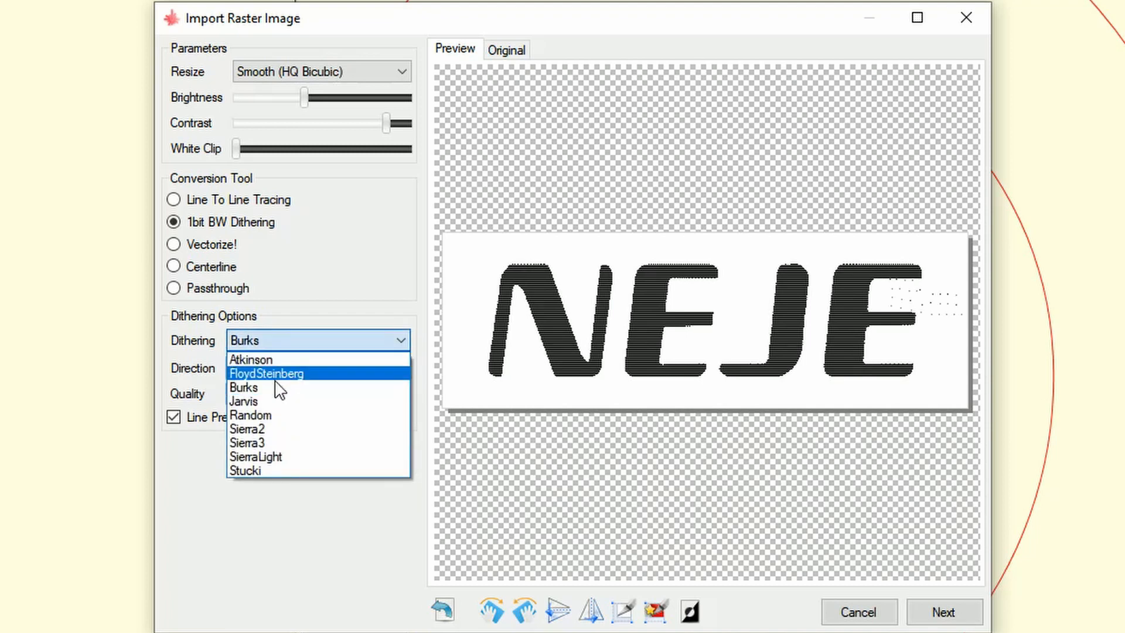
pyautogui.click(273, 401)
# - Try the Vertical and Diagonal line directions for the dithered logo
pyautogui.click(277, 368)
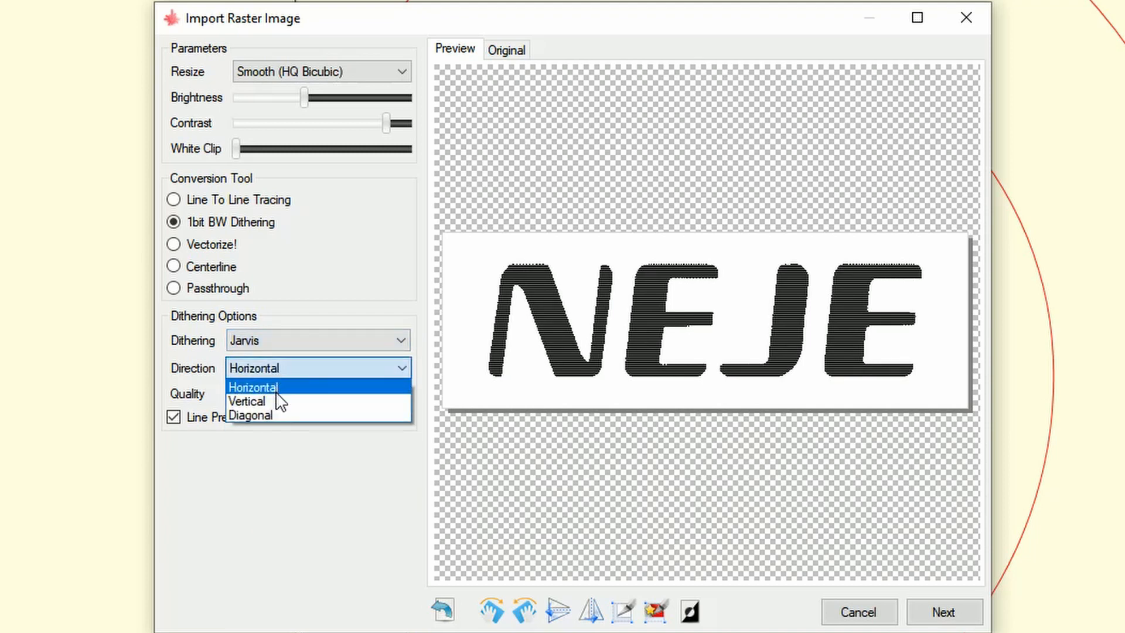
pyautogui.click(269, 402)
pyautogui.click(299, 368)
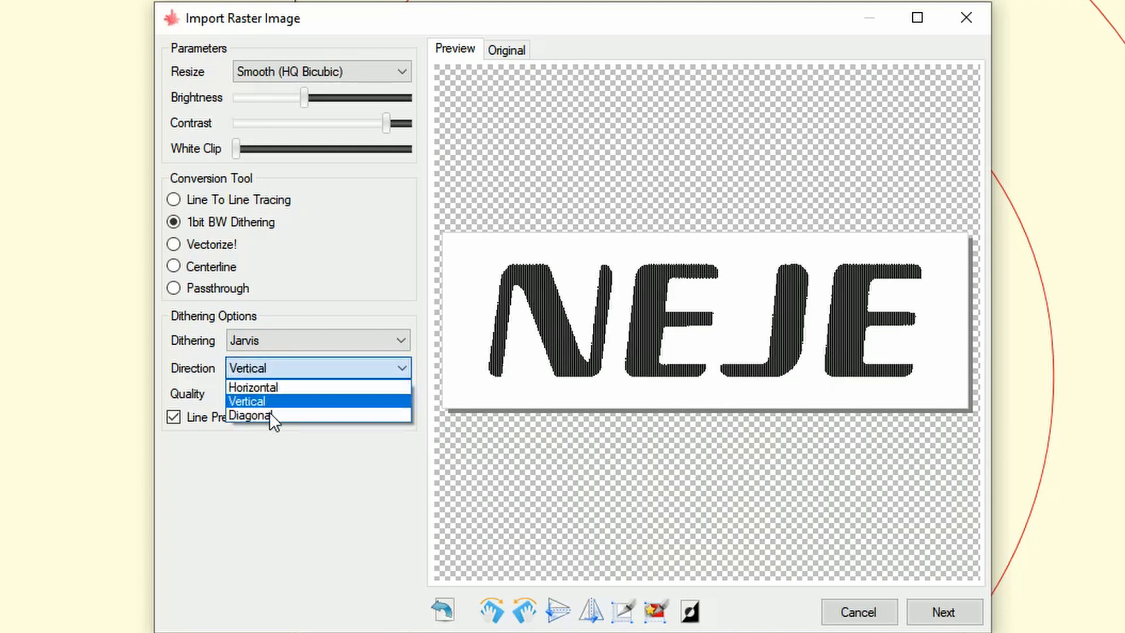
pyautogui.click(270, 415)
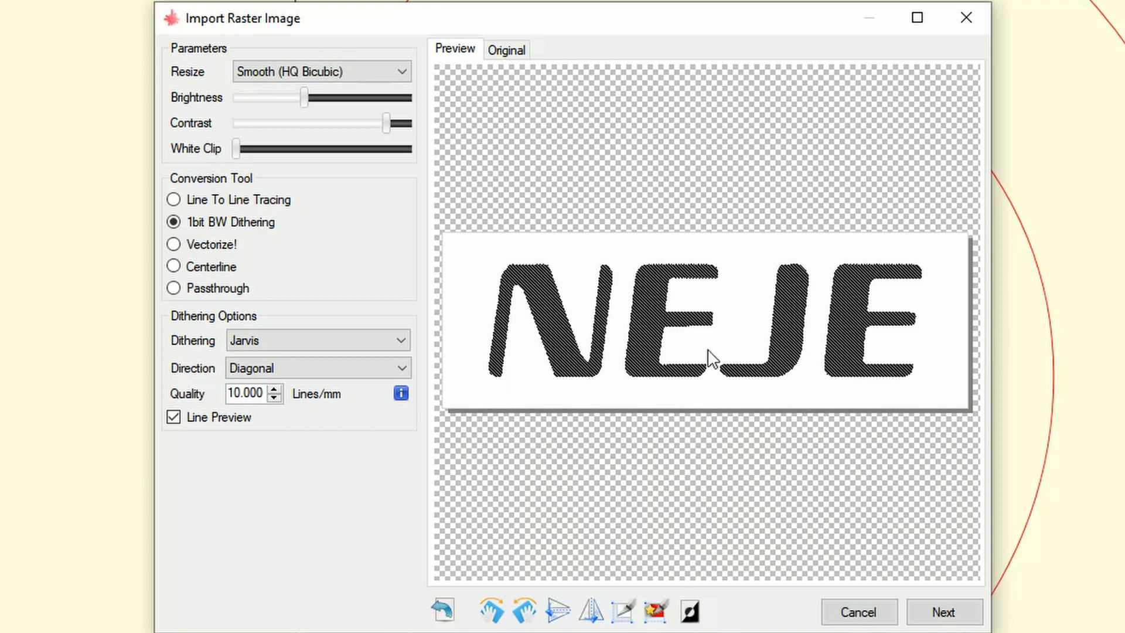
# - Preview the Vectorize!, Centerline and Passthrough conversions of the logo and compare the result with the original image
pyautogui.click(174, 244)
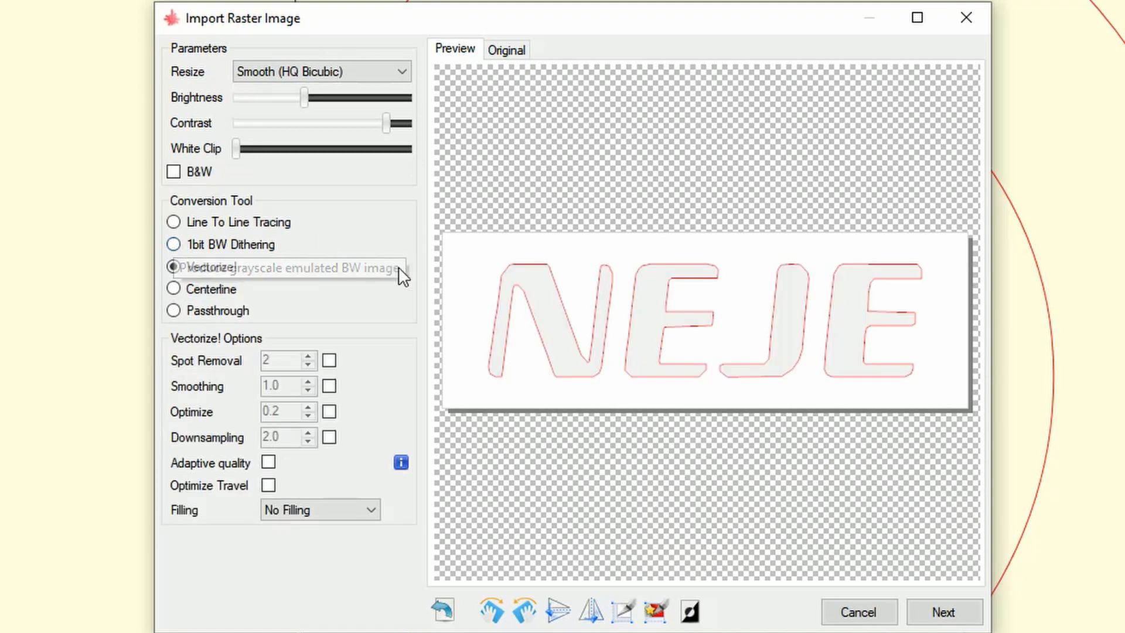
pyautogui.click(174, 288)
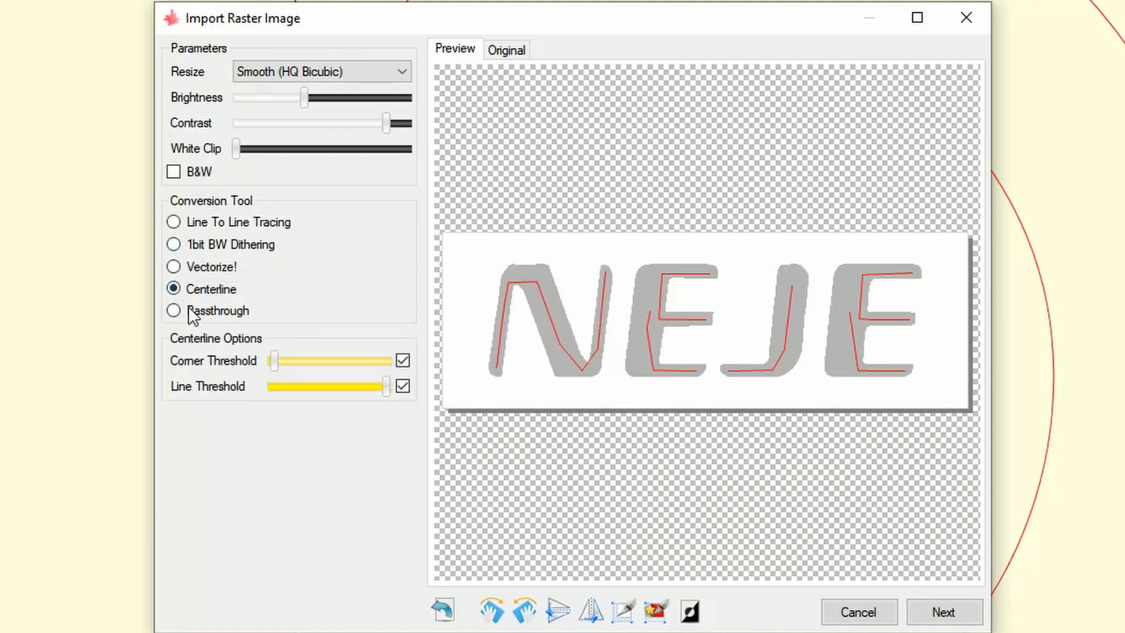
pyautogui.click(174, 313)
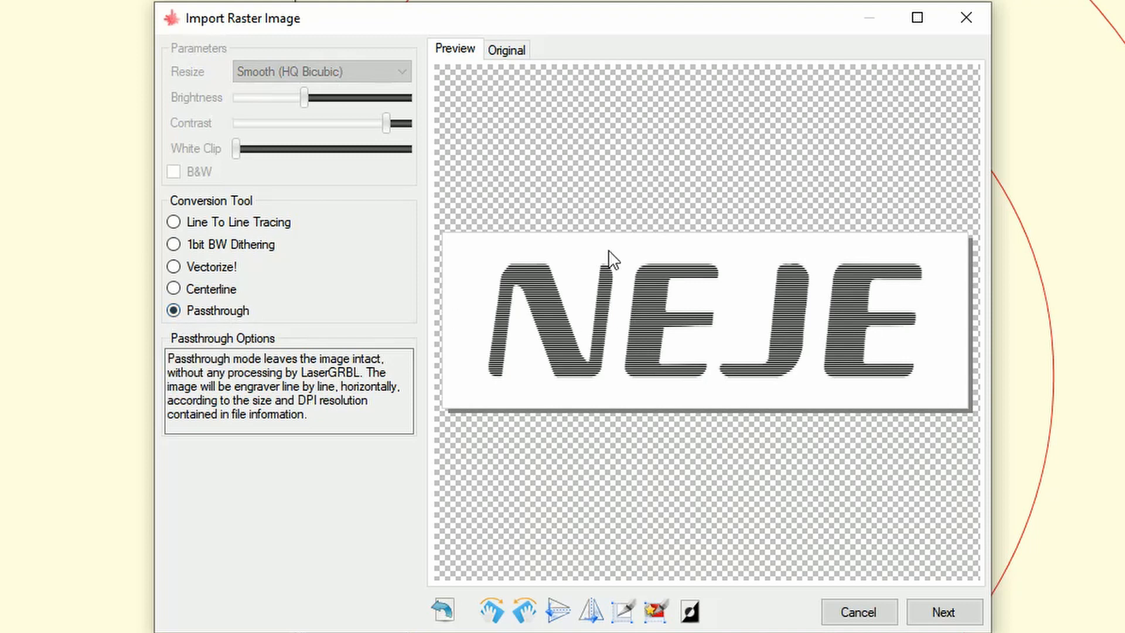
pyautogui.click(513, 51)
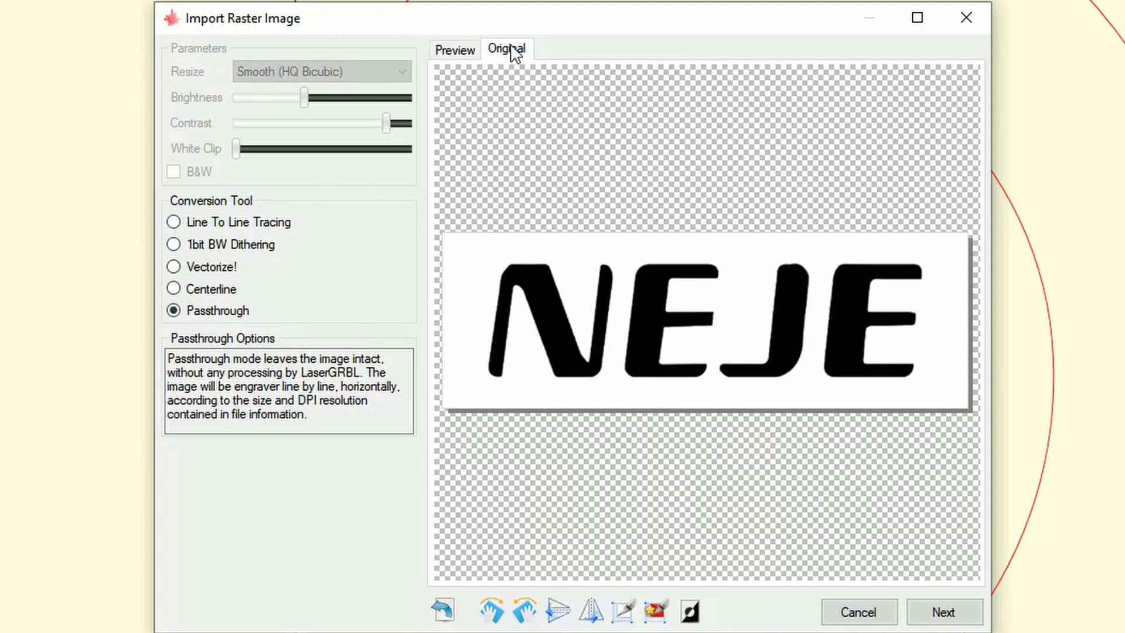
pyautogui.click(470, 50)
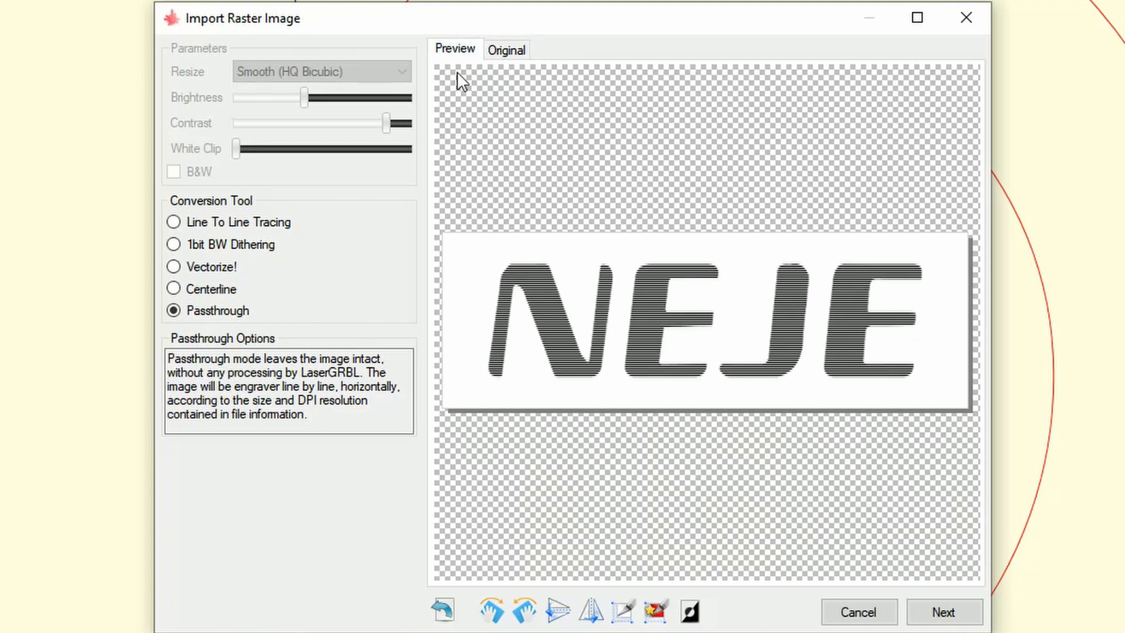
# - Convert the logo with Line To Line Tracing, using Horizontal direction and a quality of 8 lines/mm
pyautogui.click(171, 222)
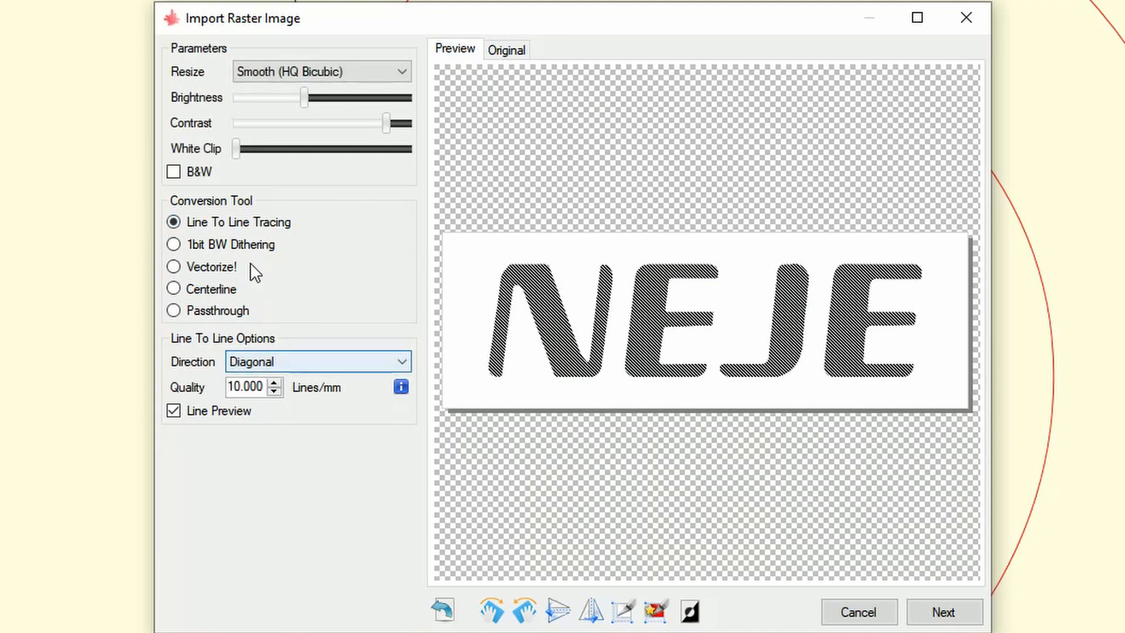
pyautogui.click(342, 359)
pyautogui.click(347, 380)
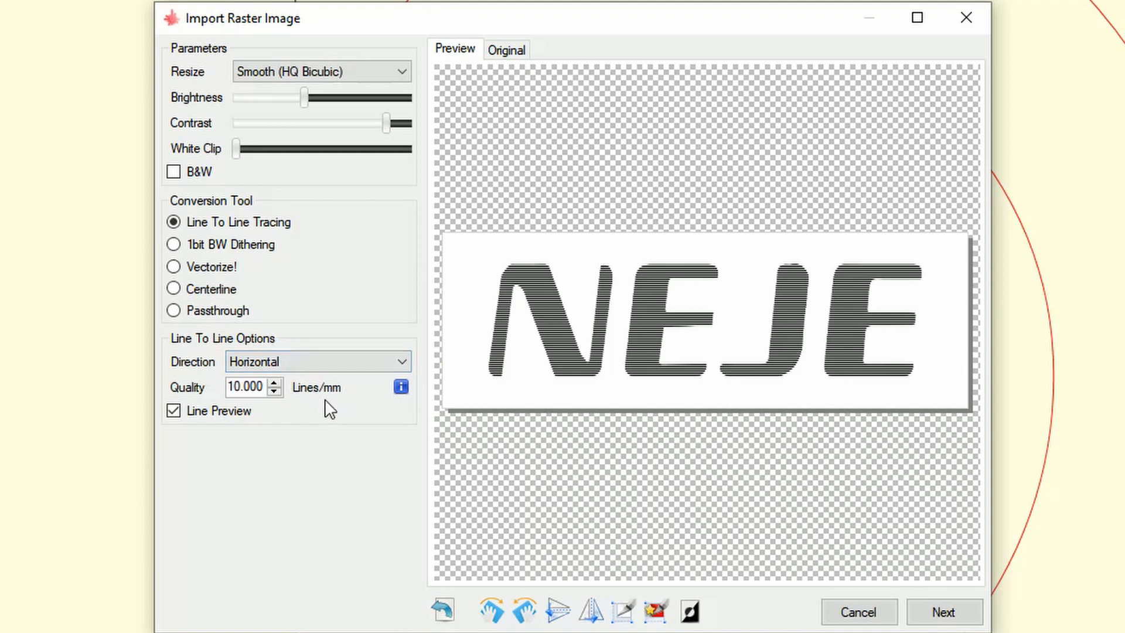
pyautogui.click(270, 395)
pyautogui.click(270, 395)
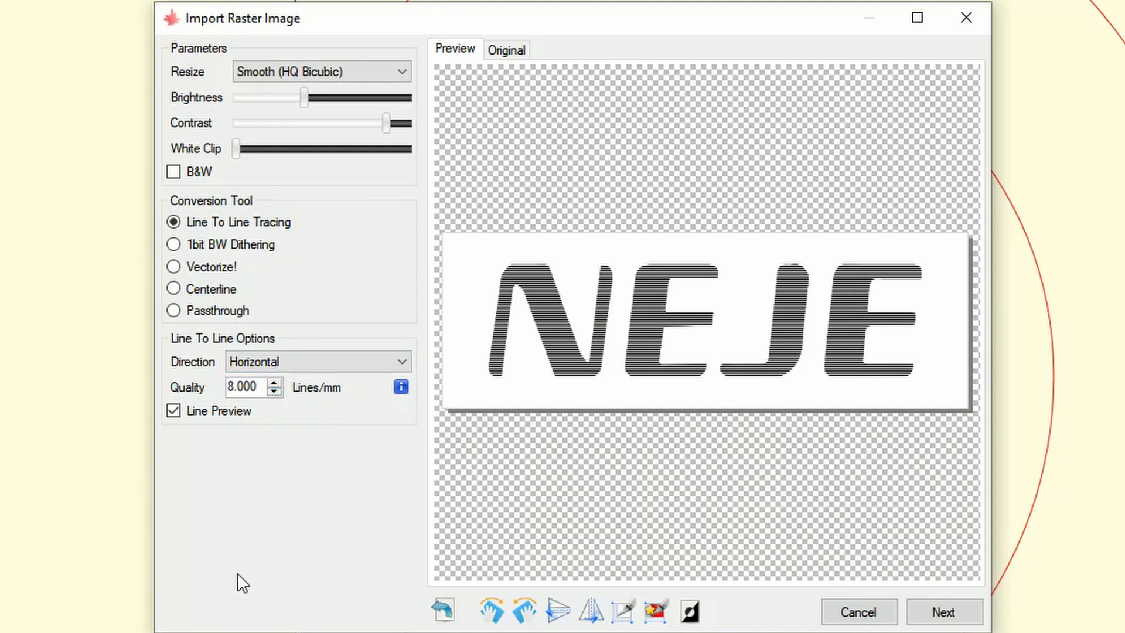
# - Try rotating the logo one way and back, and flipping it twice vertically and twice horizontally
pyautogui.click(492, 611)
pyautogui.click(526, 611)
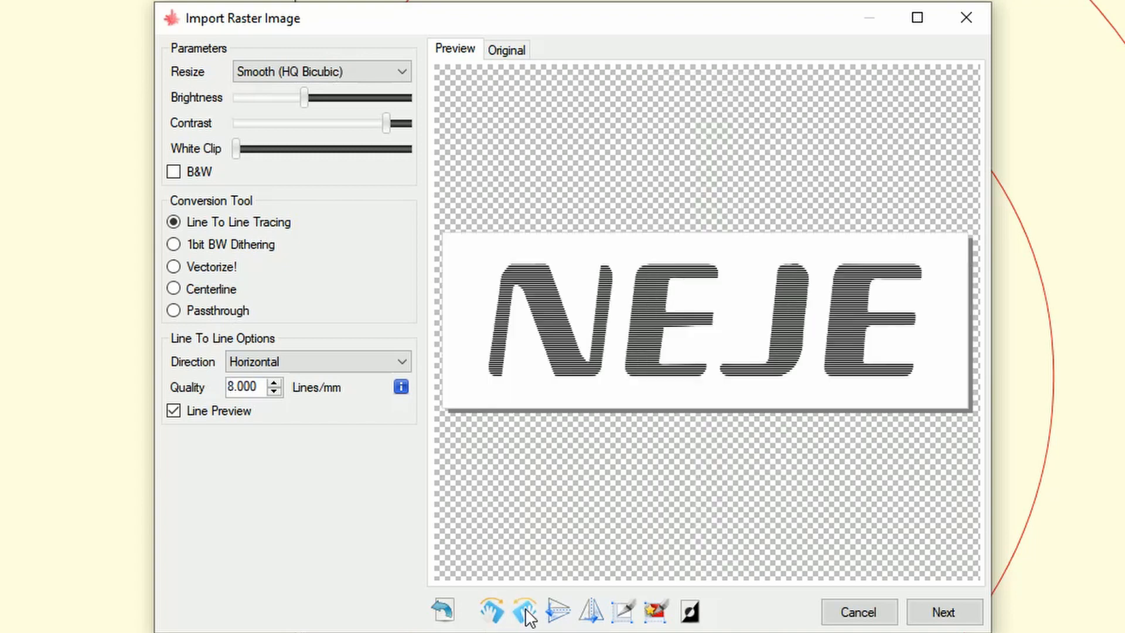
pyautogui.click(560, 615)
pyautogui.click(560, 615)
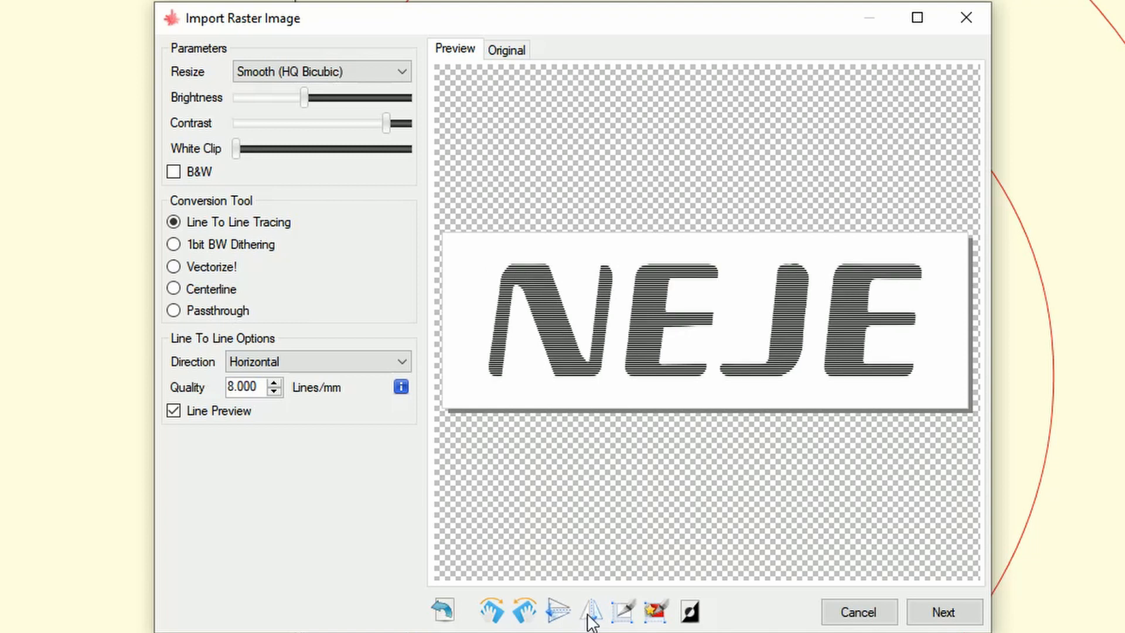
pyautogui.click(589, 616)
pyautogui.click(589, 615)
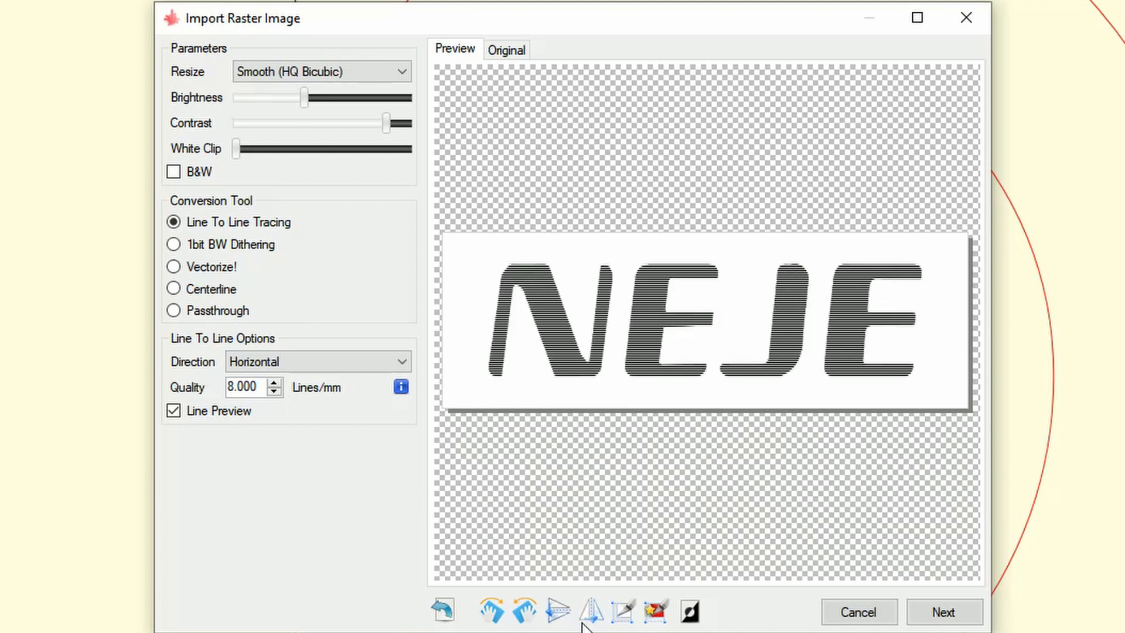
# - Crop the logo image closer, trim the remaining border to the NEJE lettering, and invert its colours
pyautogui.click(623, 611)
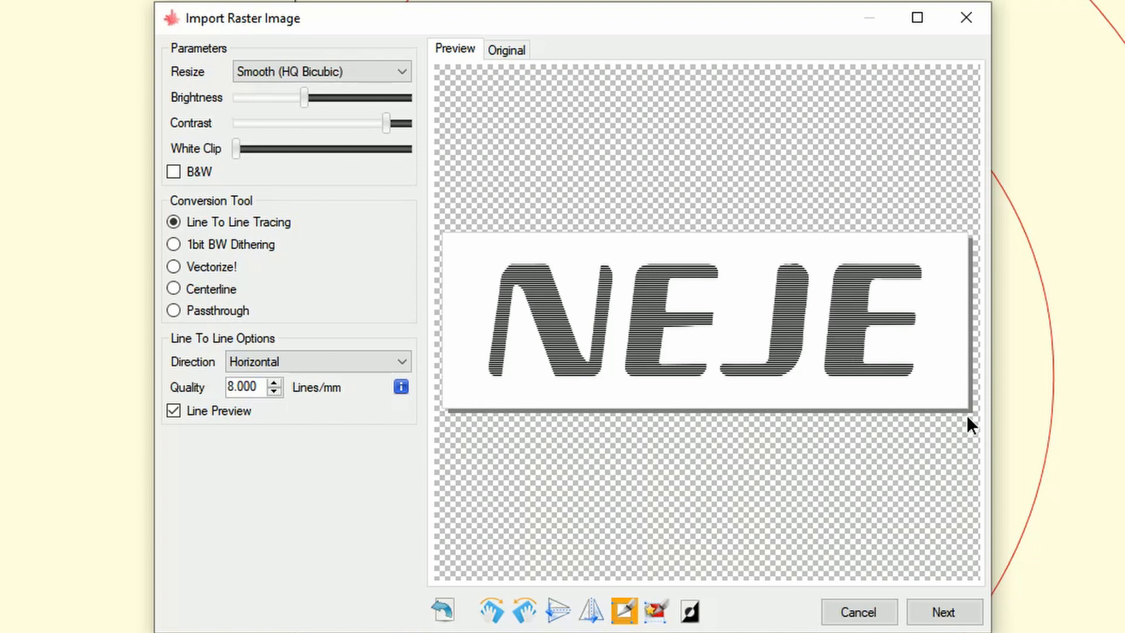
pyautogui.moveTo(955, 392); pyautogui.dragTo(955, 392)
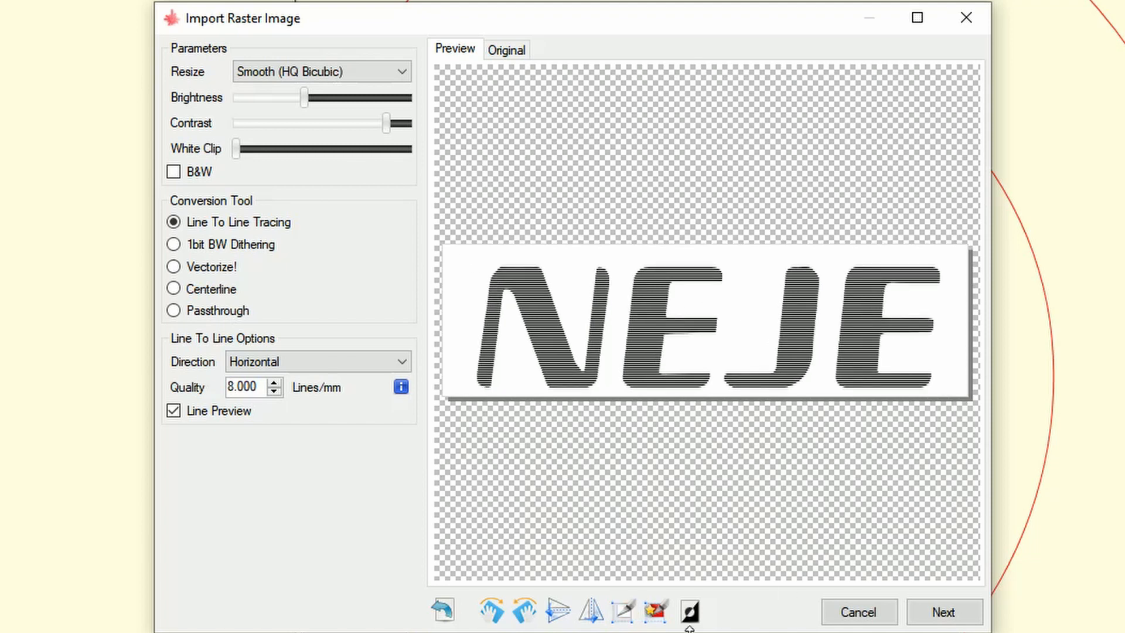
pyautogui.click(653, 613)
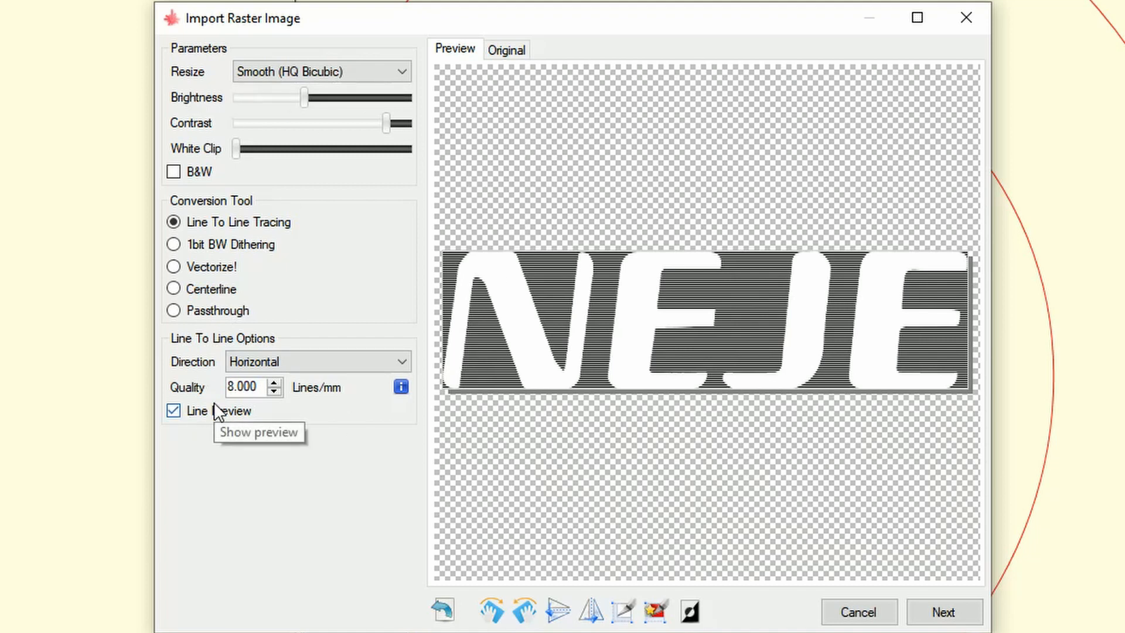
# - Raise the logo image's brightness slightly and reduce its contrast
pyautogui.moveTo(308, 92); pyautogui.dragTo(328, 102)
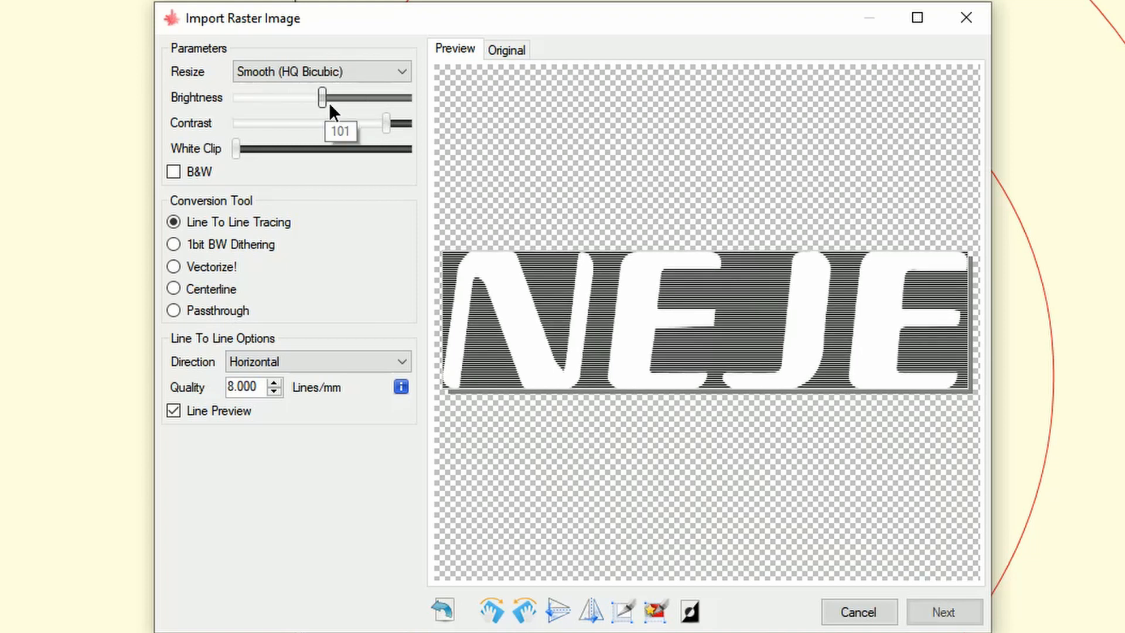
pyautogui.moveTo(385, 124); pyautogui.dragTo(358, 125)
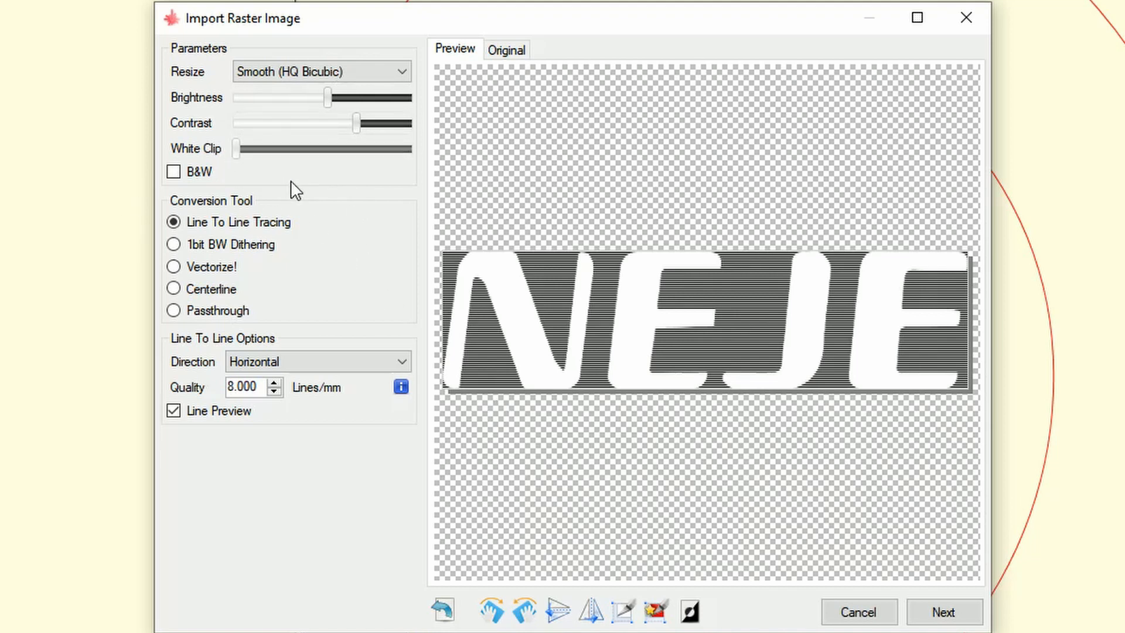
pyautogui.moveTo(247, 150)
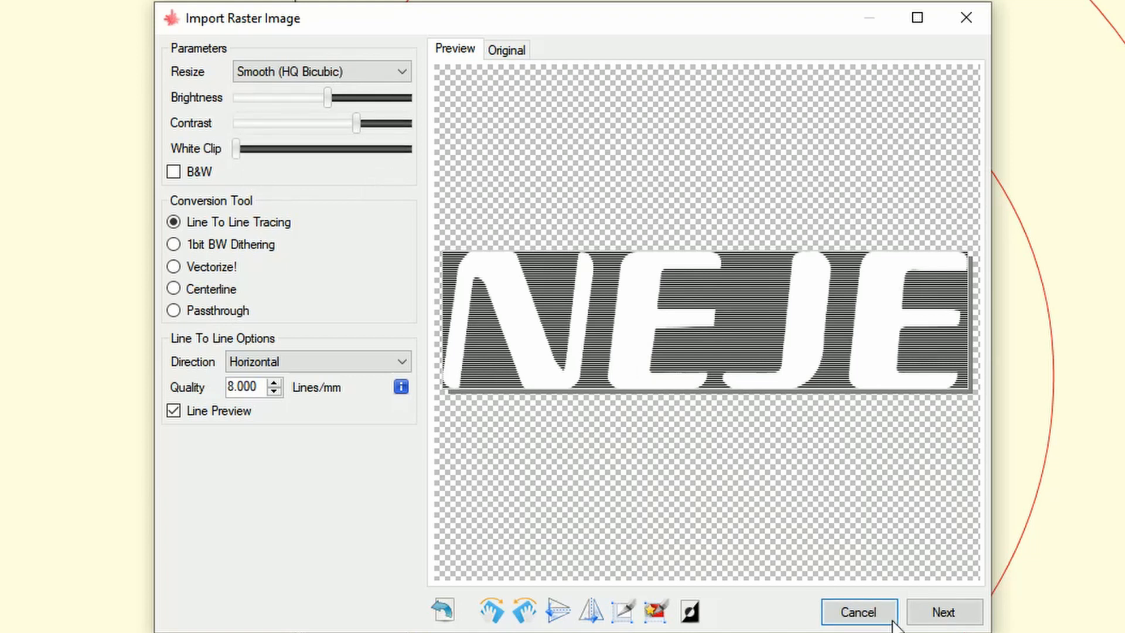
# - Proceed to the target image settings and set the engraving speed to 500 mm/min
pyautogui.click(939, 613)
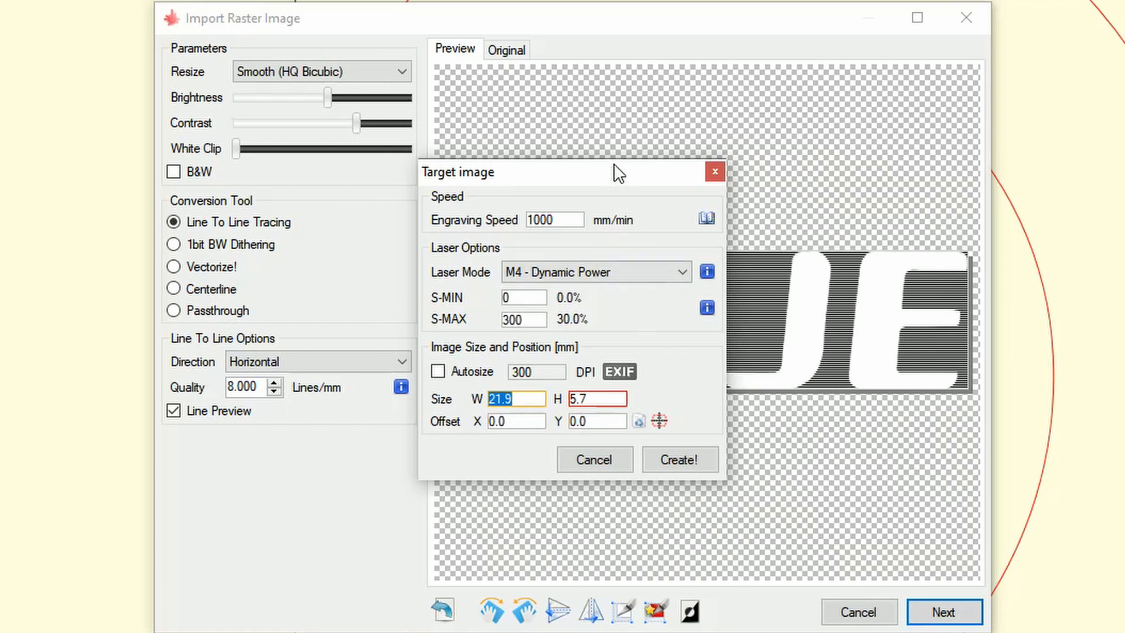
pyautogui.moveTo(613, 179); pyautogui.dragTo(776, 190)
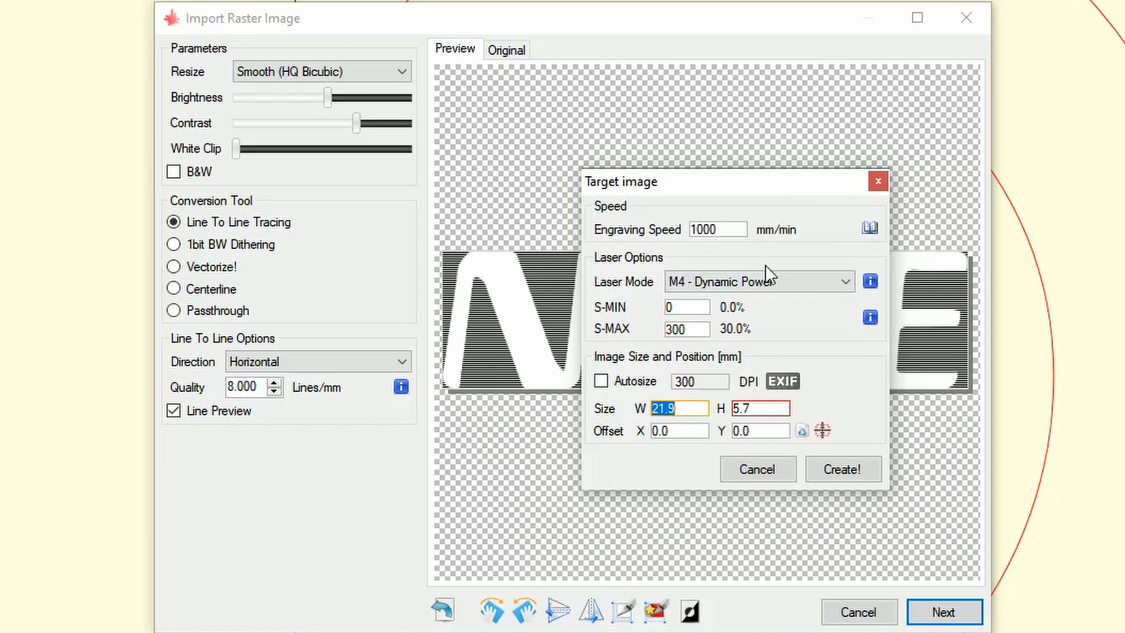
pyautogui.click(721, 230)
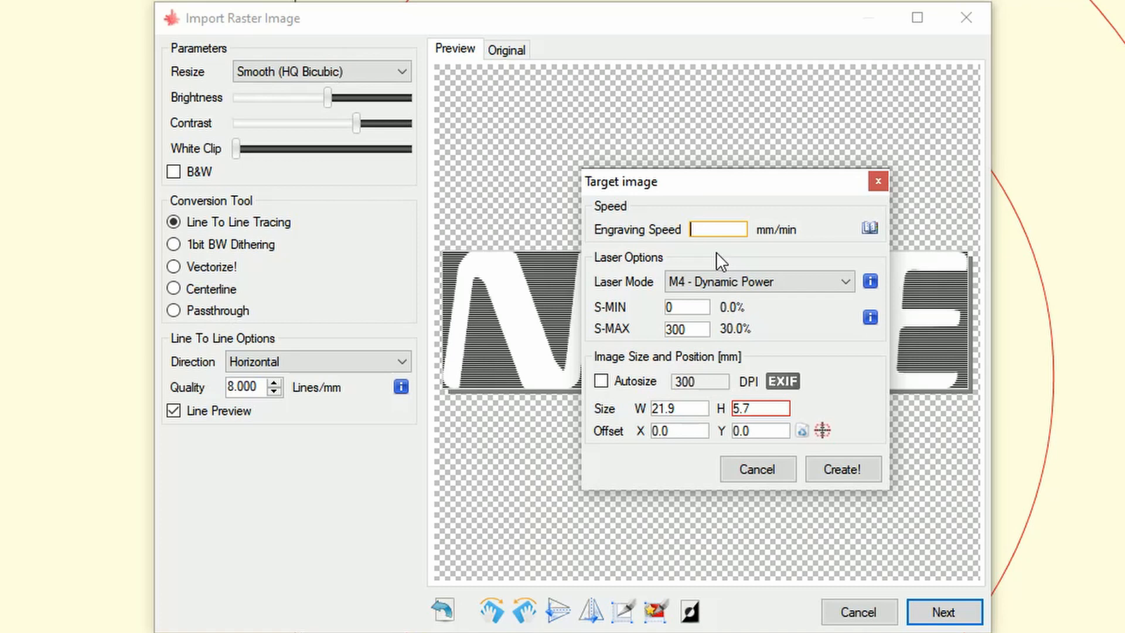
pyautogui.write('500')
# - Review the laser mode choices, keeping M4 - Dynamic Power, and check the S-MIN and S-MAX power limits
pyautogui.moveTo(870, 283)
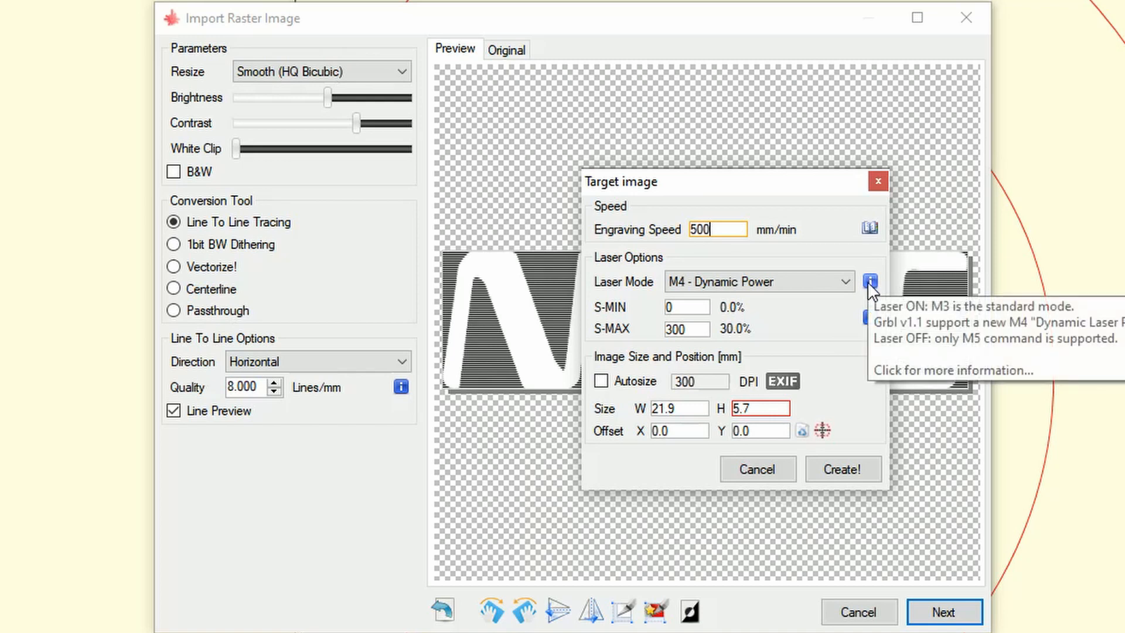
pyautogui.click(815, 282)
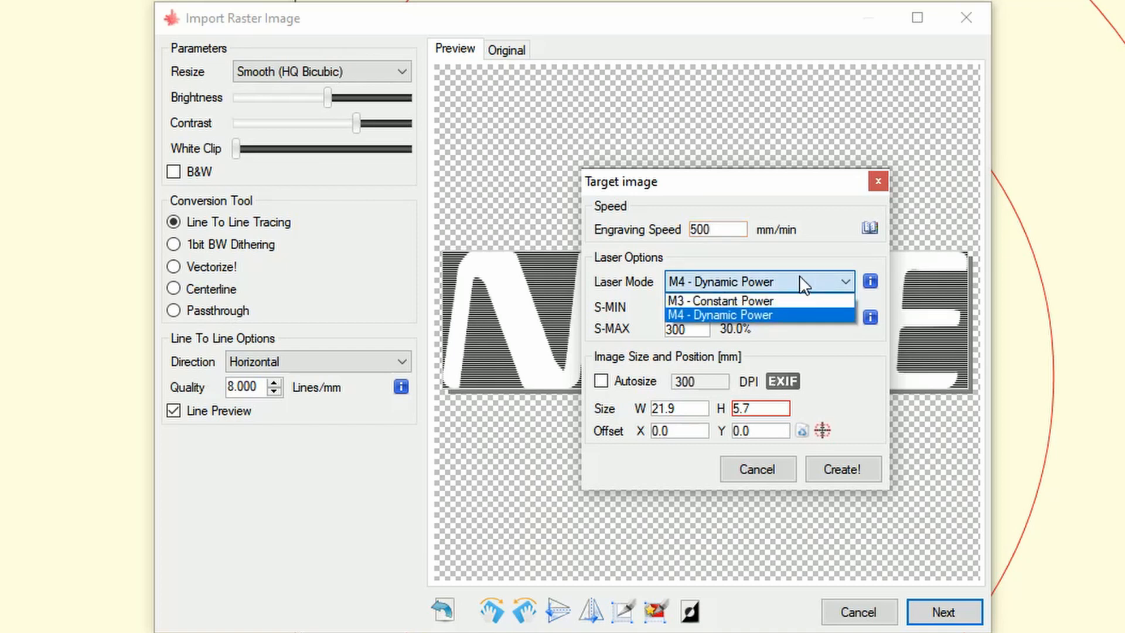
pyautogui.click(761, 314)
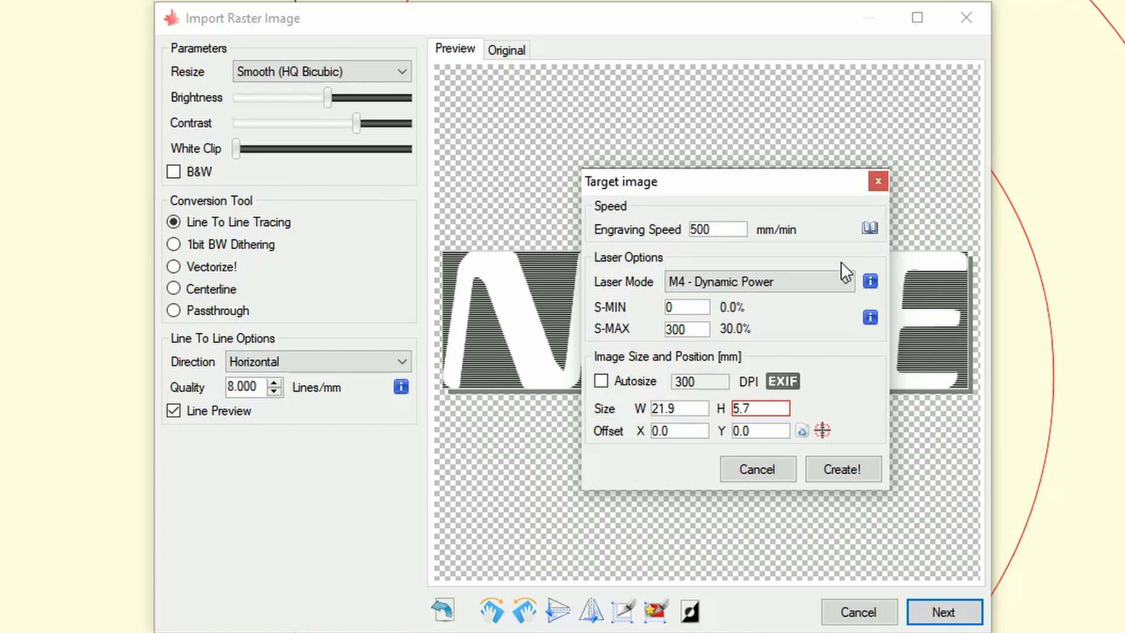
pyautogui.click(842, 281)
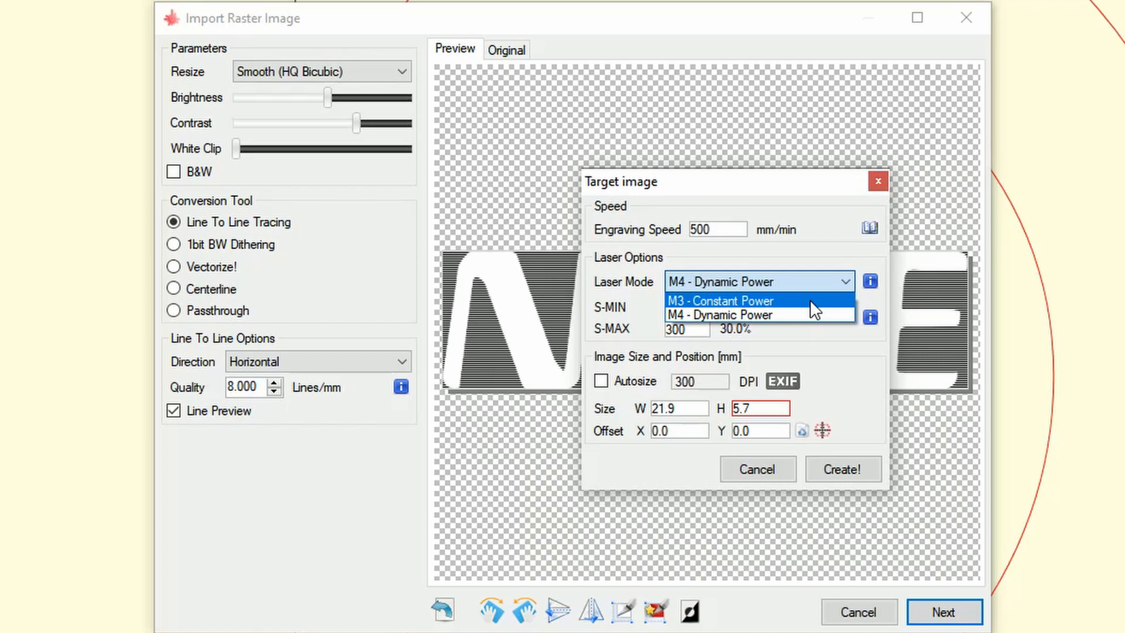
pyautogui.click(794, 314)
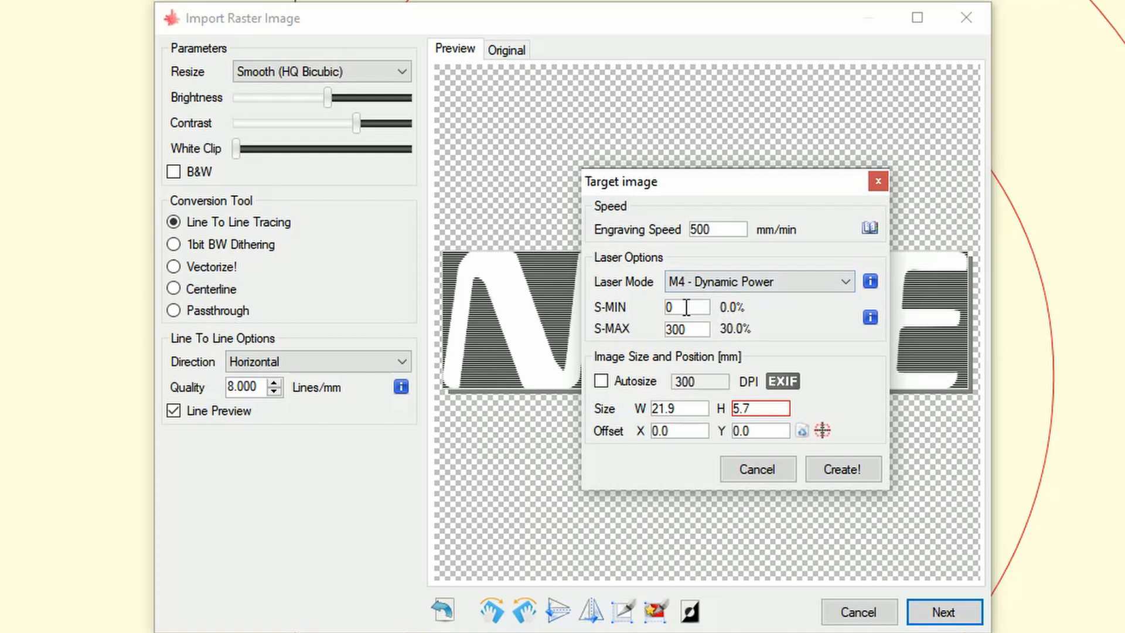
pyautogui.click(687, 307)
pyautogui.click(699, 330)
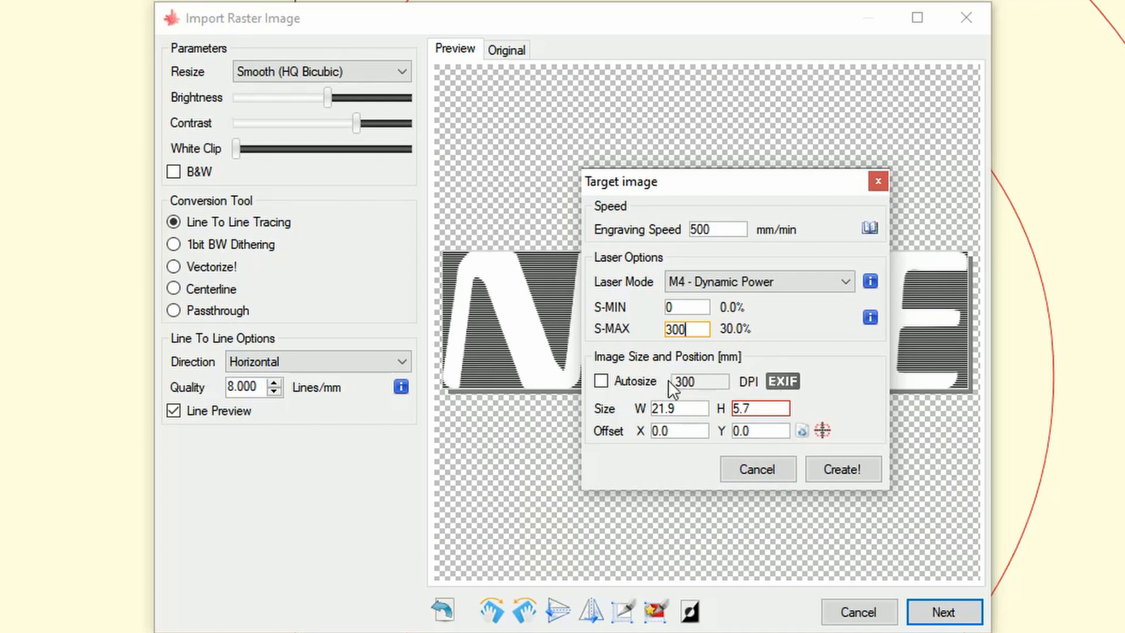
# - Set the width of the engraved image to 40 mm
pyautogui.click(691, 409)
pyautogui.doubleClick(685, 409)
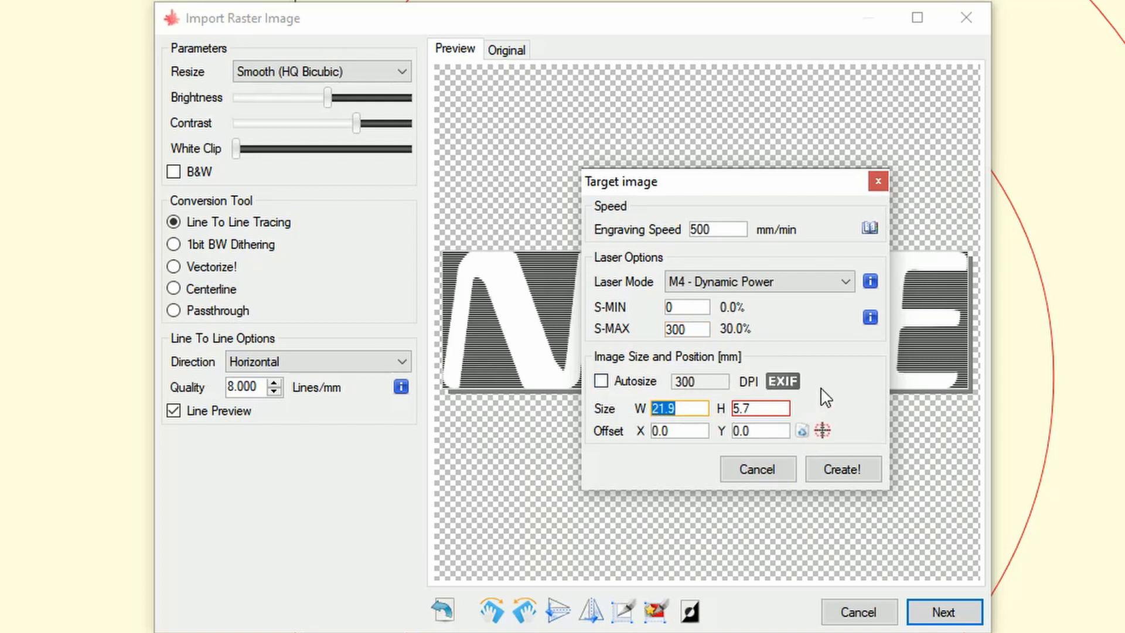
pyautogui.write('30')
pyautogui.press('BackSpace')
pyautogui.press('BackSpace')
pyautogui.write('40')
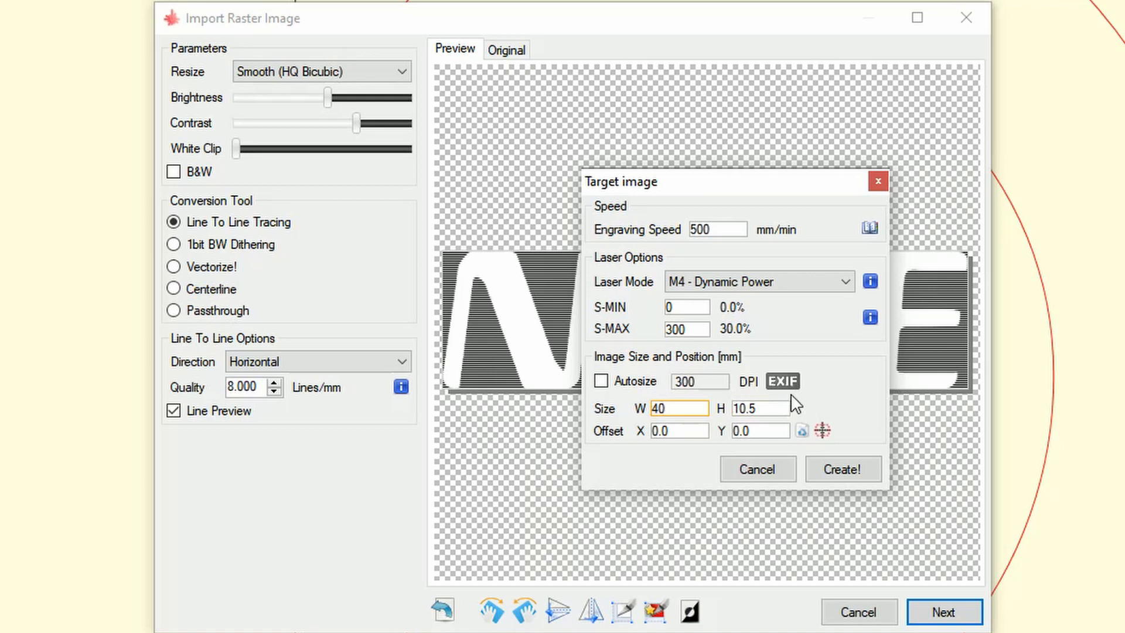
# - Accept the proportional height and create the logo's engraving code from the target image settings
pyautogui.click(773, 403)
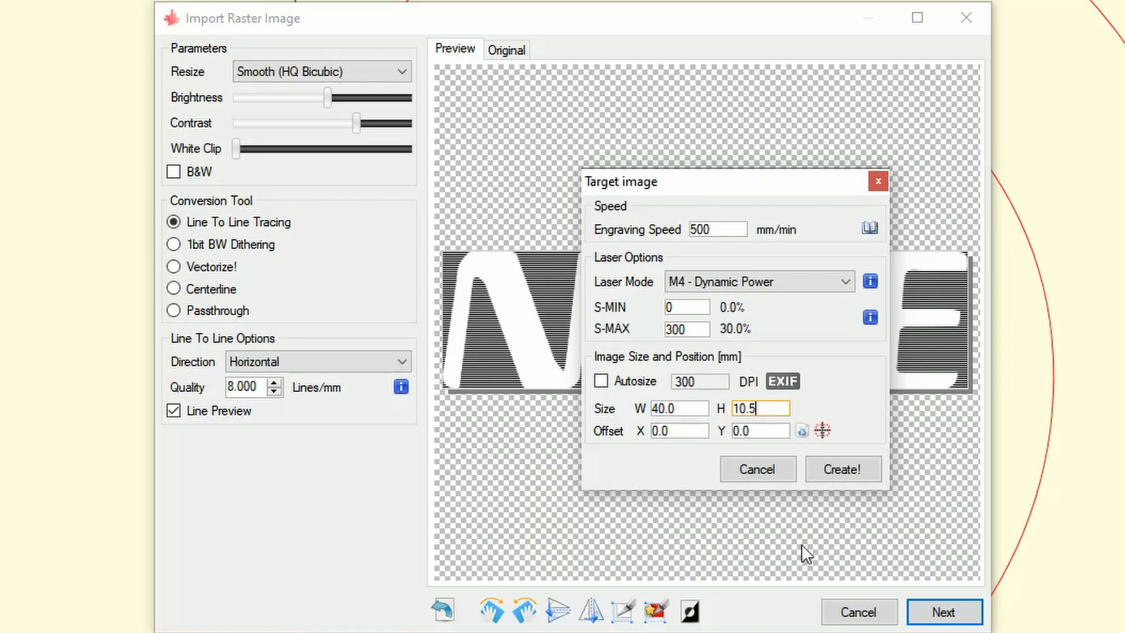
pyautogui.click(855, 472)
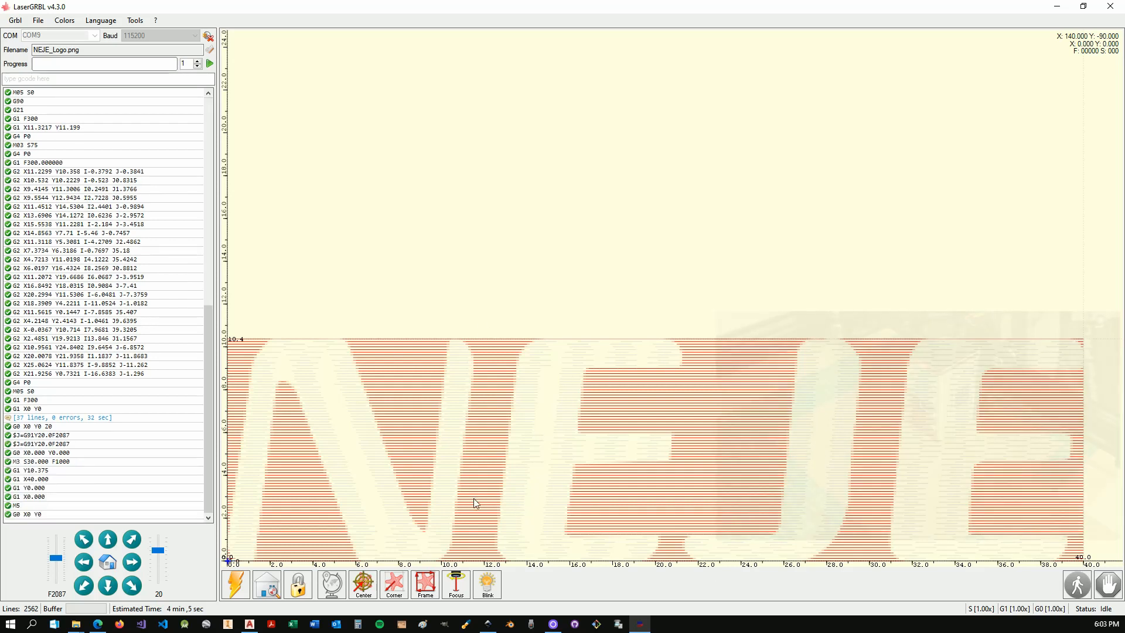
# - Jog the laser head 20 mm up in Y twice and 10 mm back down, and set that position as the zero point
pyautogui.click(107, 539)
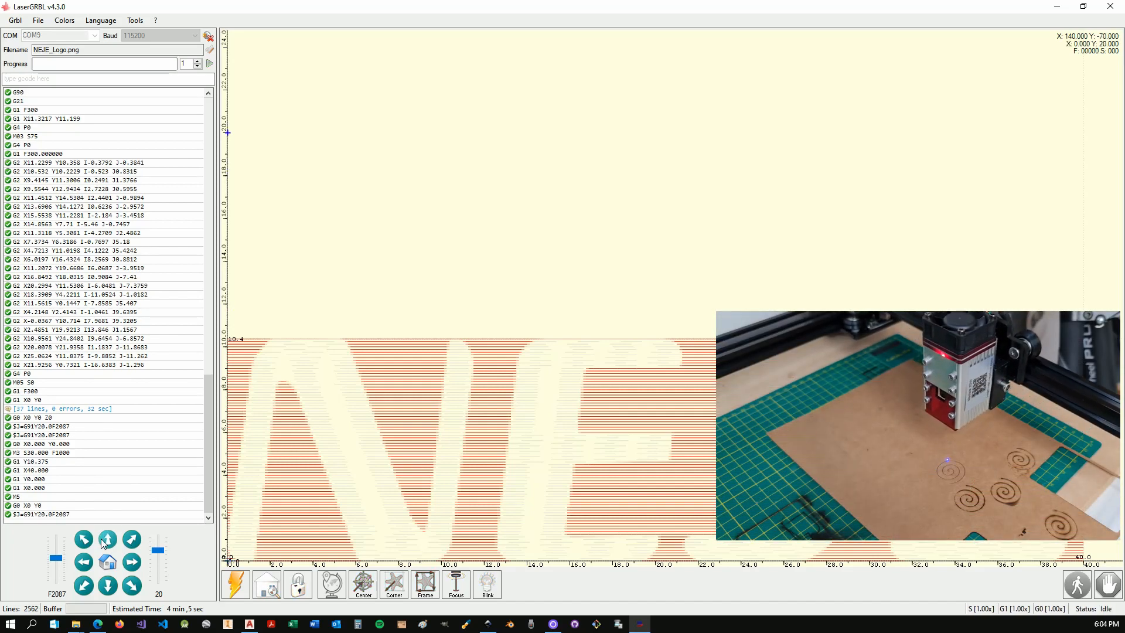
pyautogui.click(107, 539)
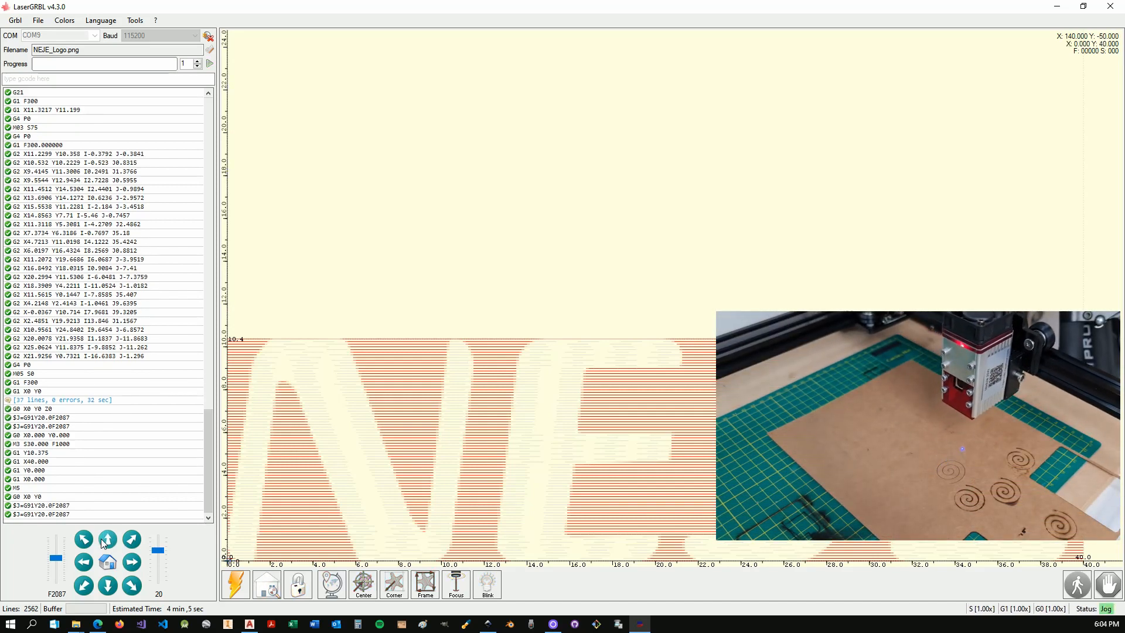
pyautogui.click(160, 558)
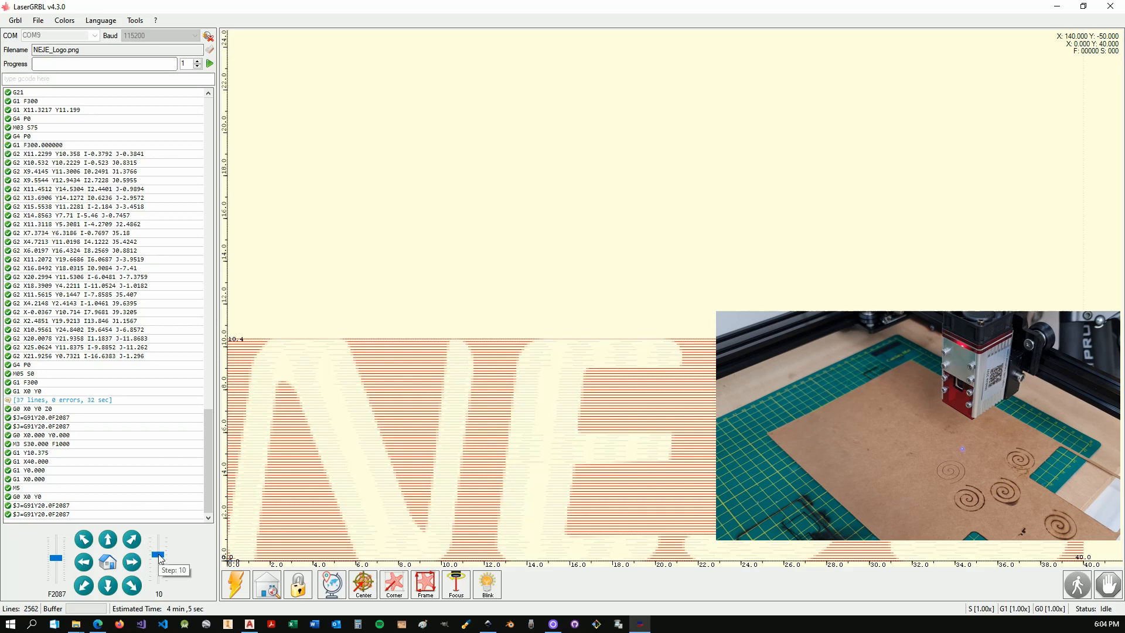
pyautogui.click(107, 592)
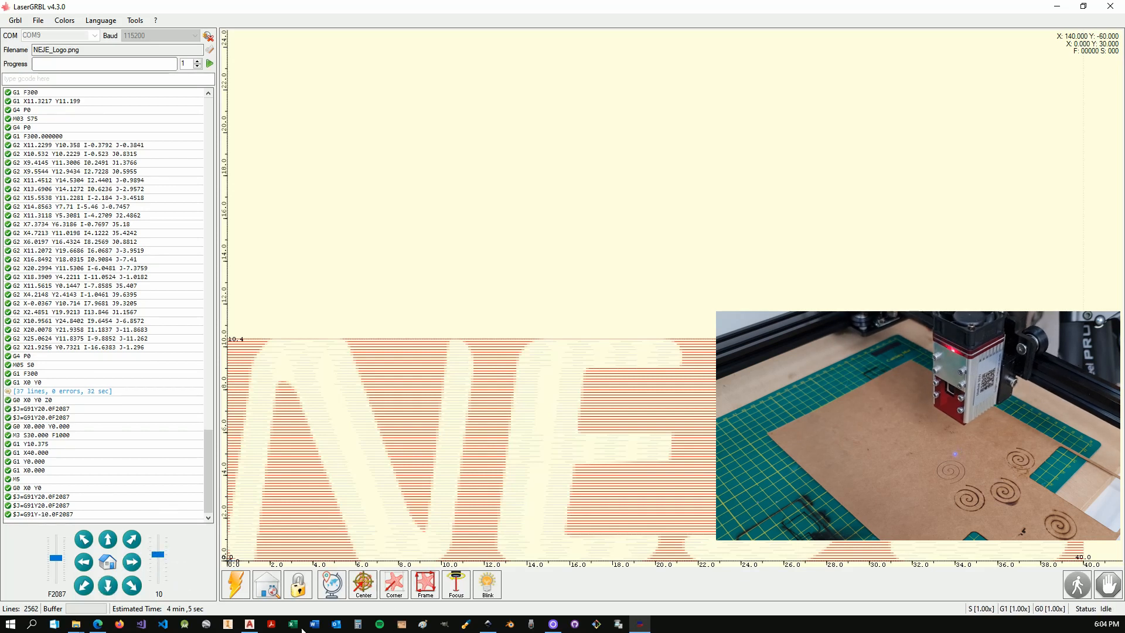
pyautogui.click(331, 586)
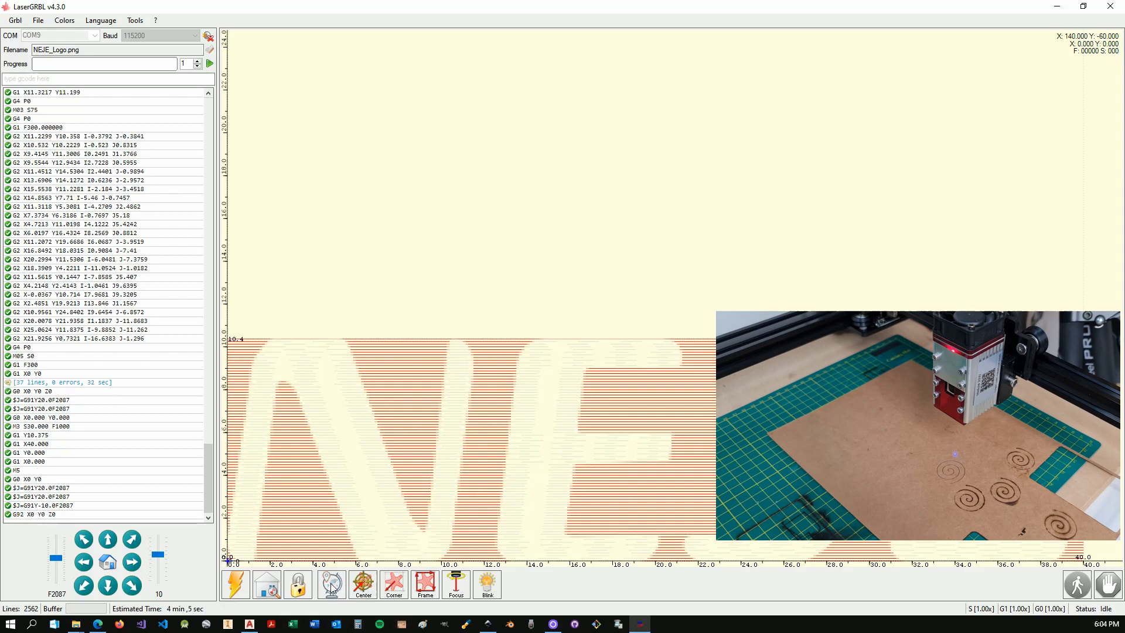
# - Trace the logo's frame with the laser head and start the engraving job
pyautogui.click(426, 584)
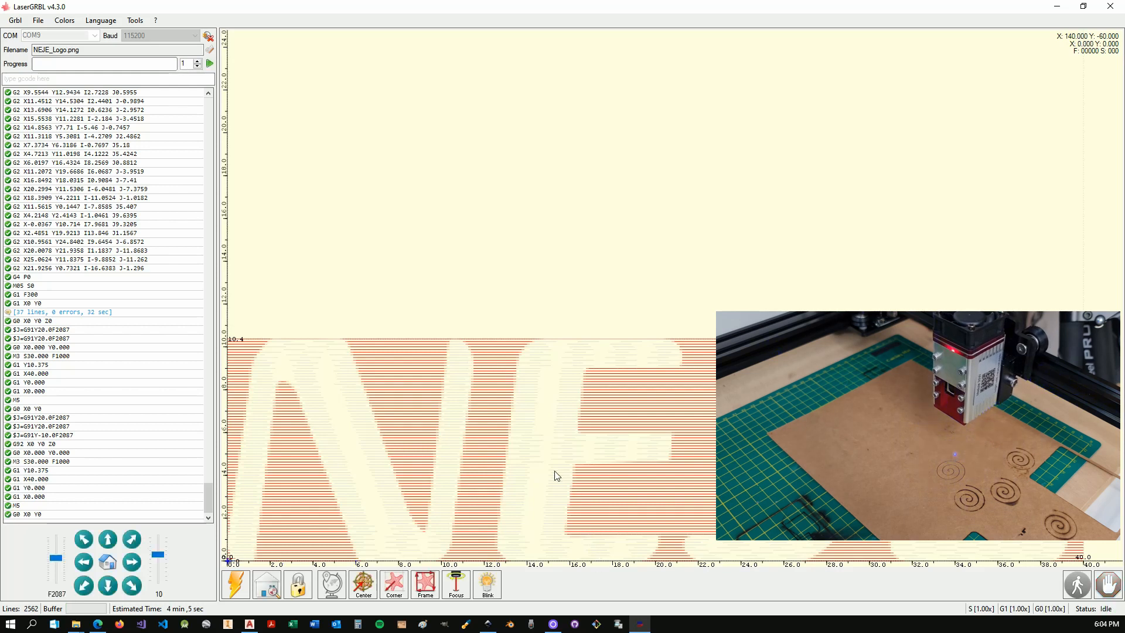
pyautogui.click(208, 64)
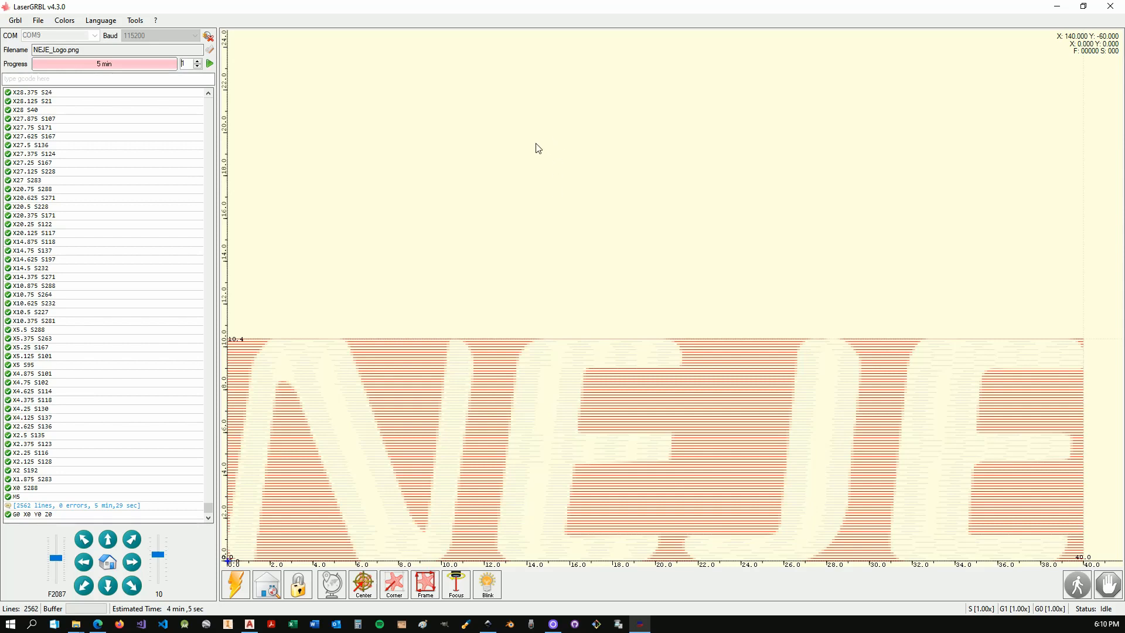
# - Open DSC00154 (Large).JPG for raster import and compare the original photo with its engraving preview
pyautogui.click(38, 21)
pyautogui.click(139, 65)
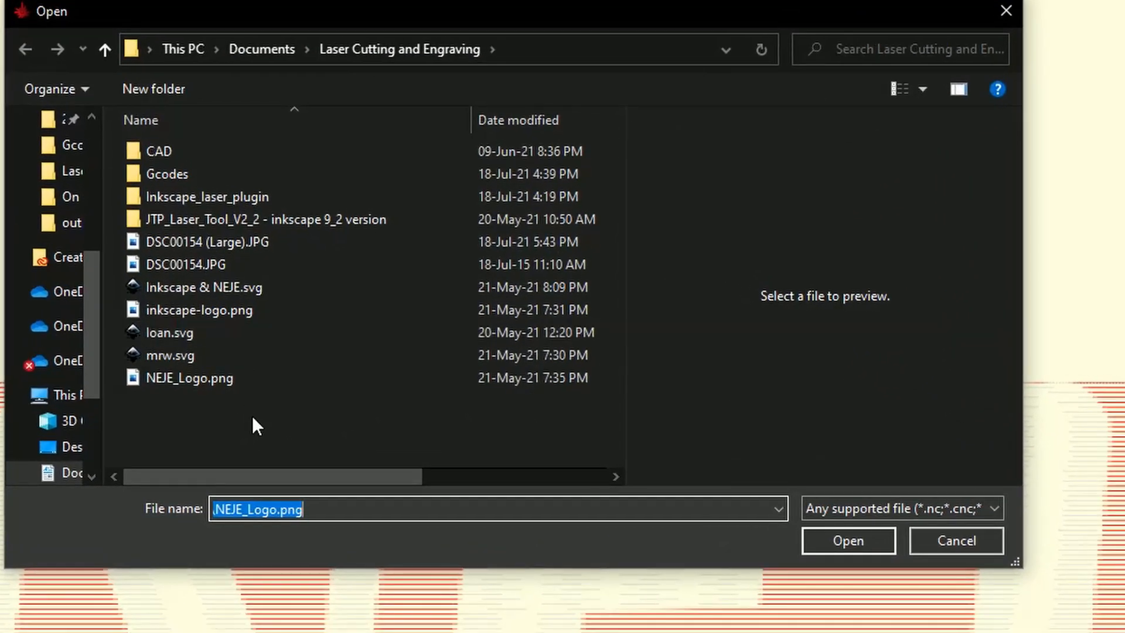
pyautogui.click(209, 249)
pyautogui.click(825, 536)
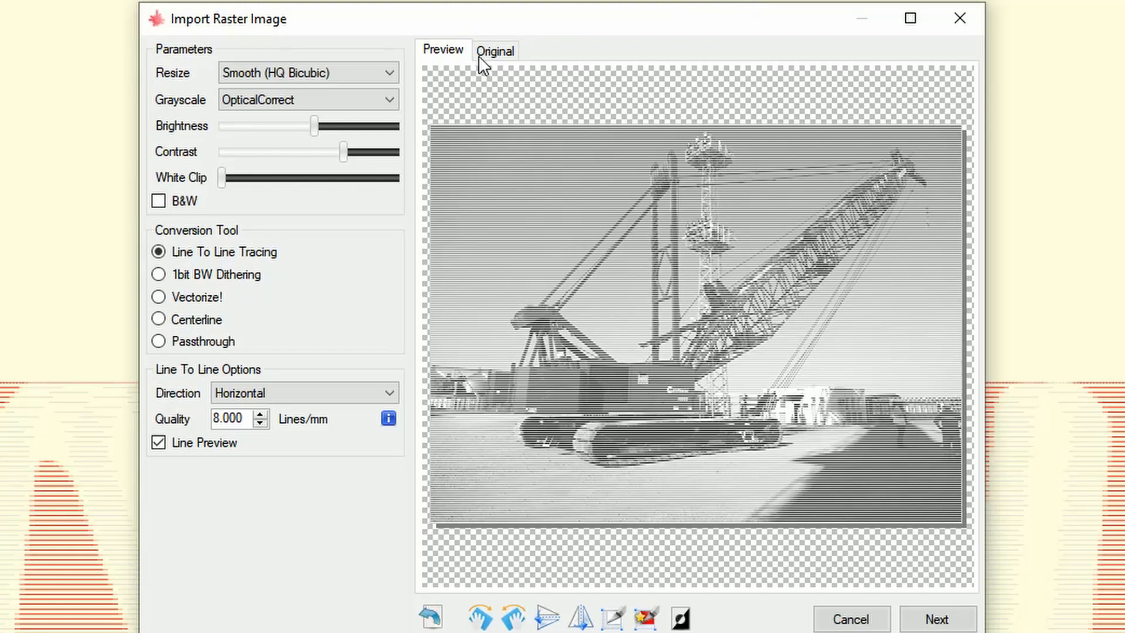
pyautogui.click(492, 51)
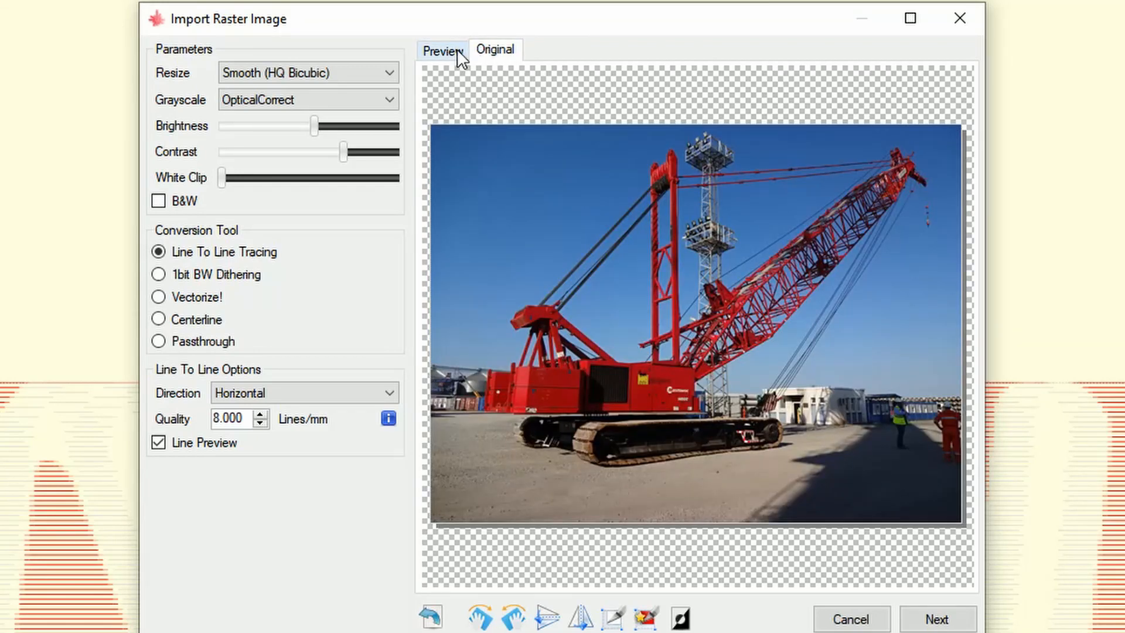
pyautogui.click(457, 51)
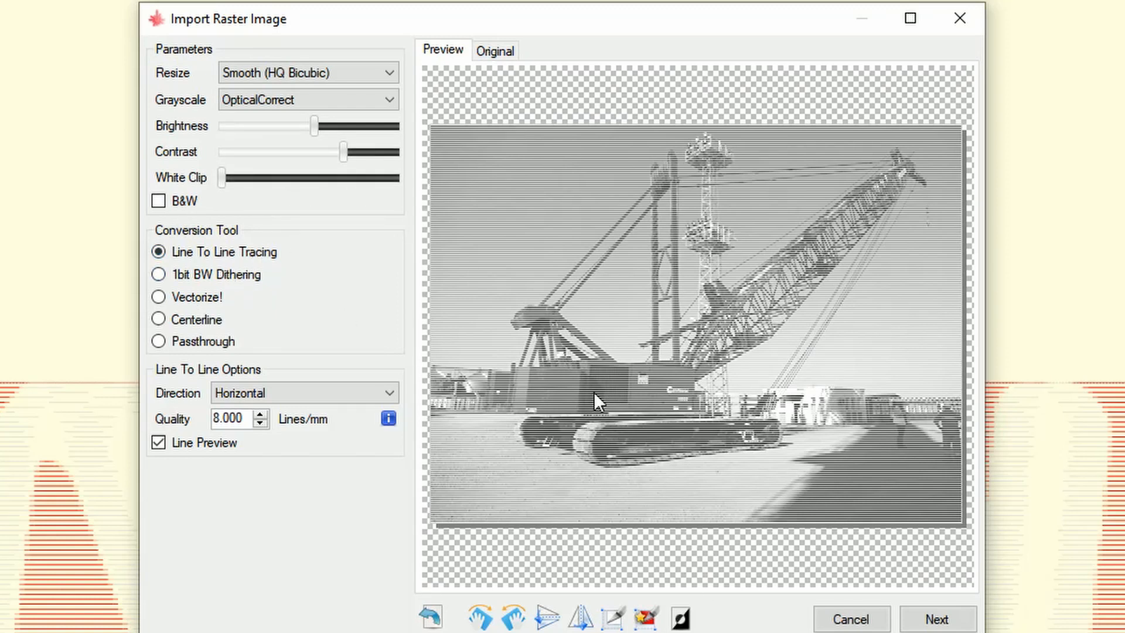
# - Switch the crane photo's conversion to 1bit BW Dithering and try the Atkinson and FloydSteinberg methods
pyautogui.click(158, 274)
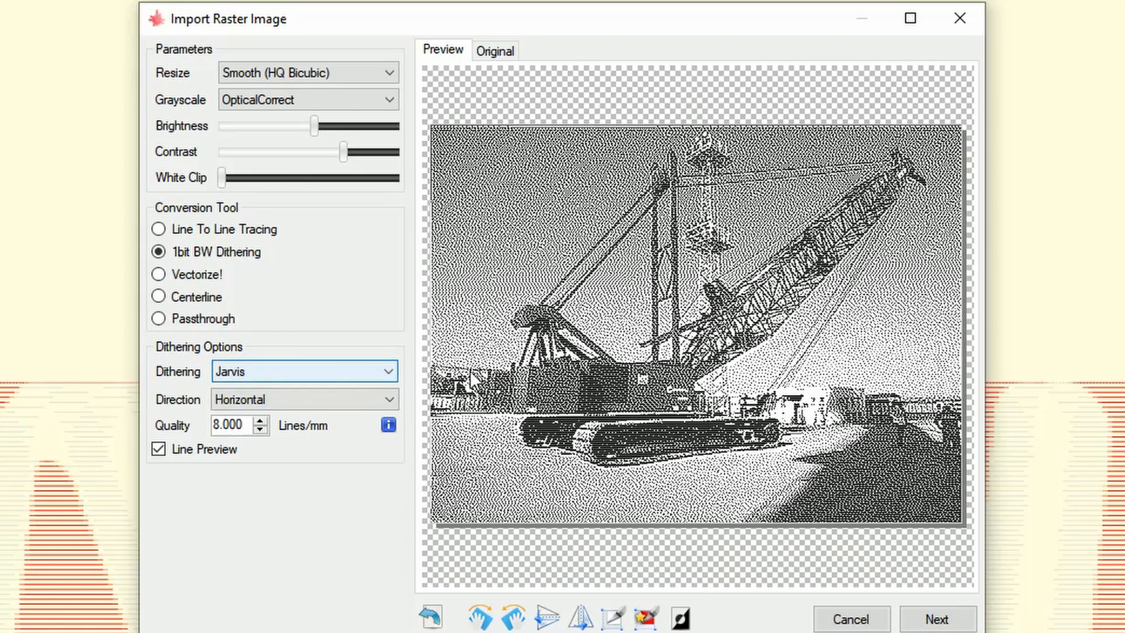
pyautogui.click(376, 375)
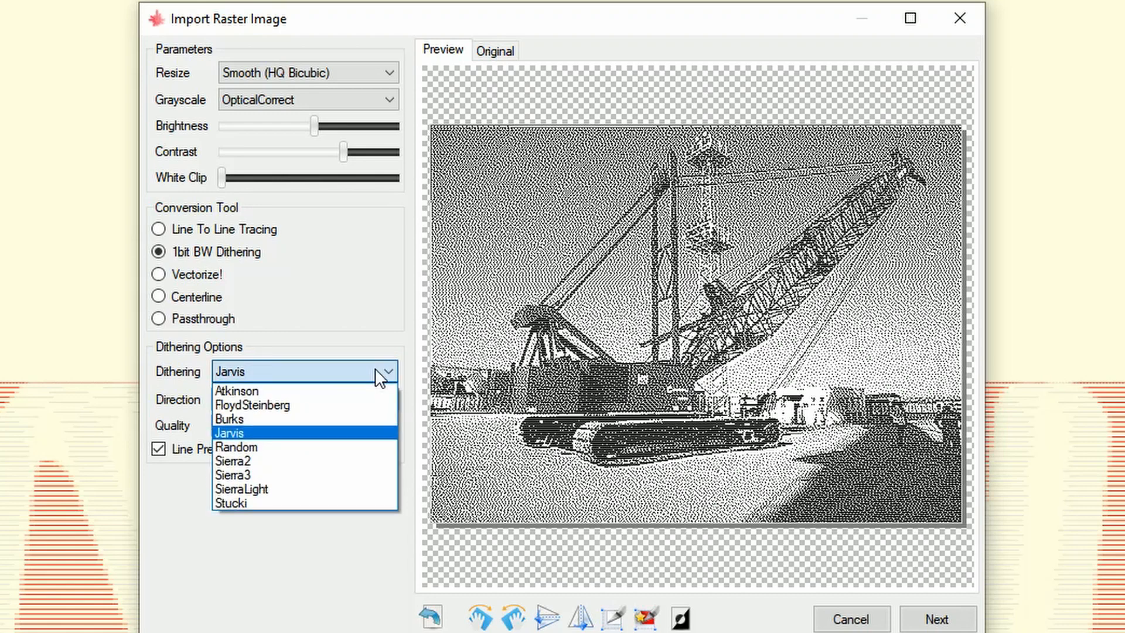
pyautogui.click(293, 390)
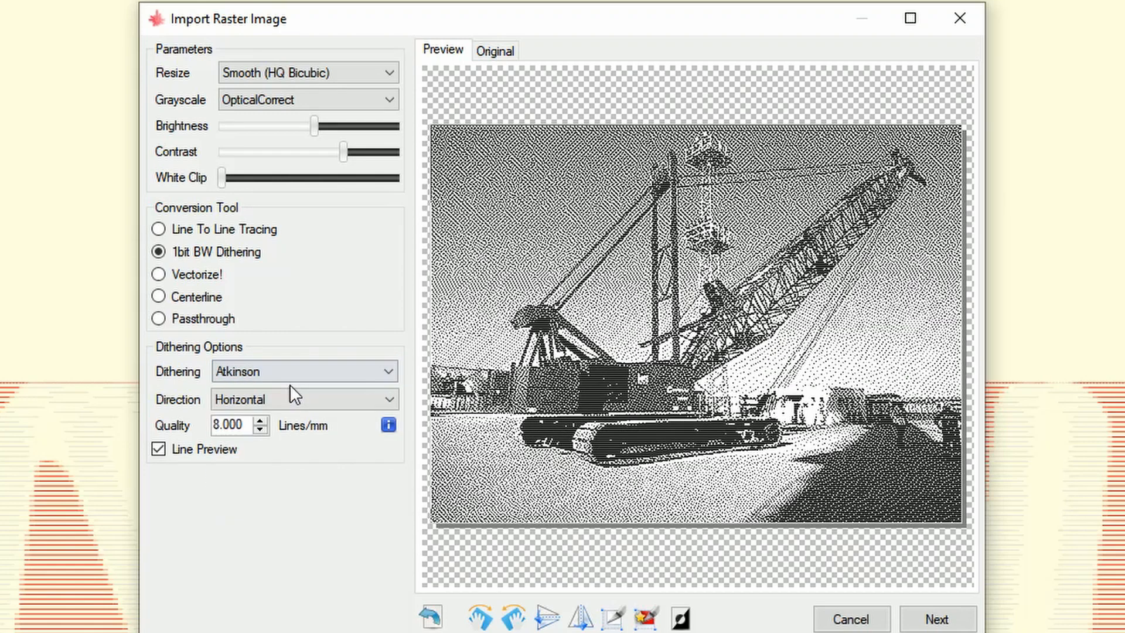
pyautogui.click(305, 374)
pyautogui.click(283, 401)
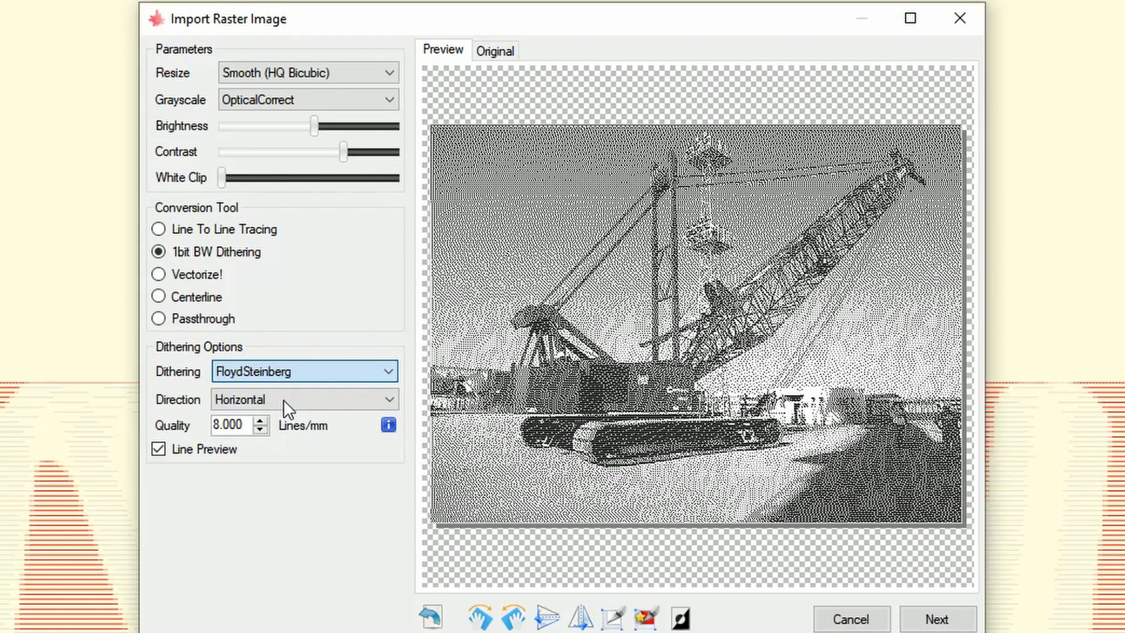
# - Try the Burks, Jarvis and Sierra2 dithering methods on the crane photo
pyautogui.click(300, 370)
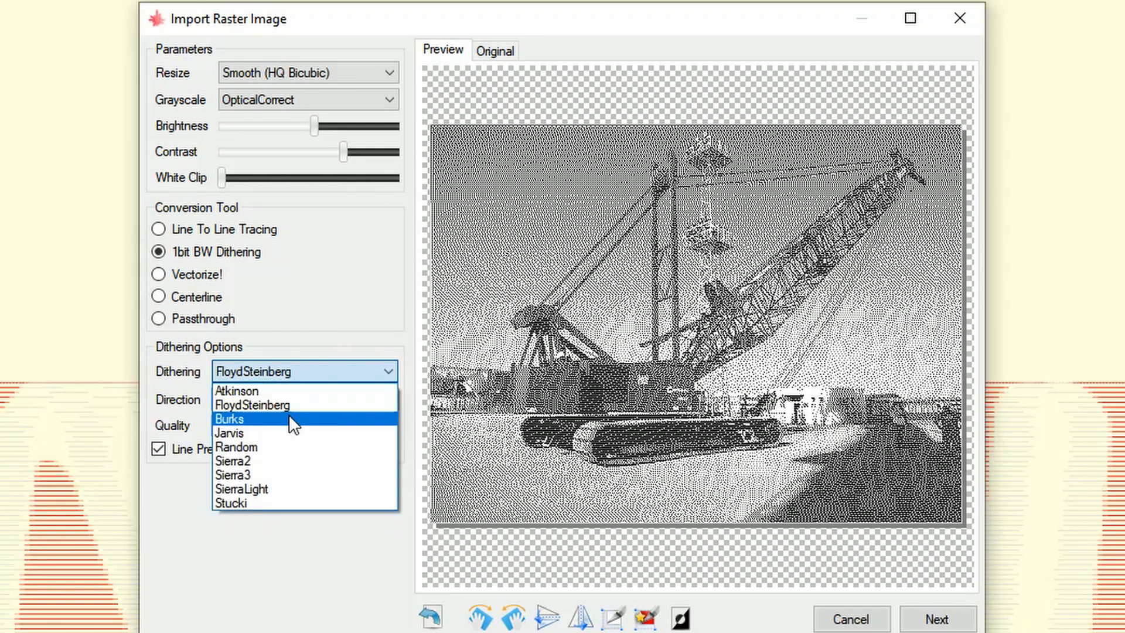
pyautogui.click(290, 414)
pyautogui.click(308, 372)
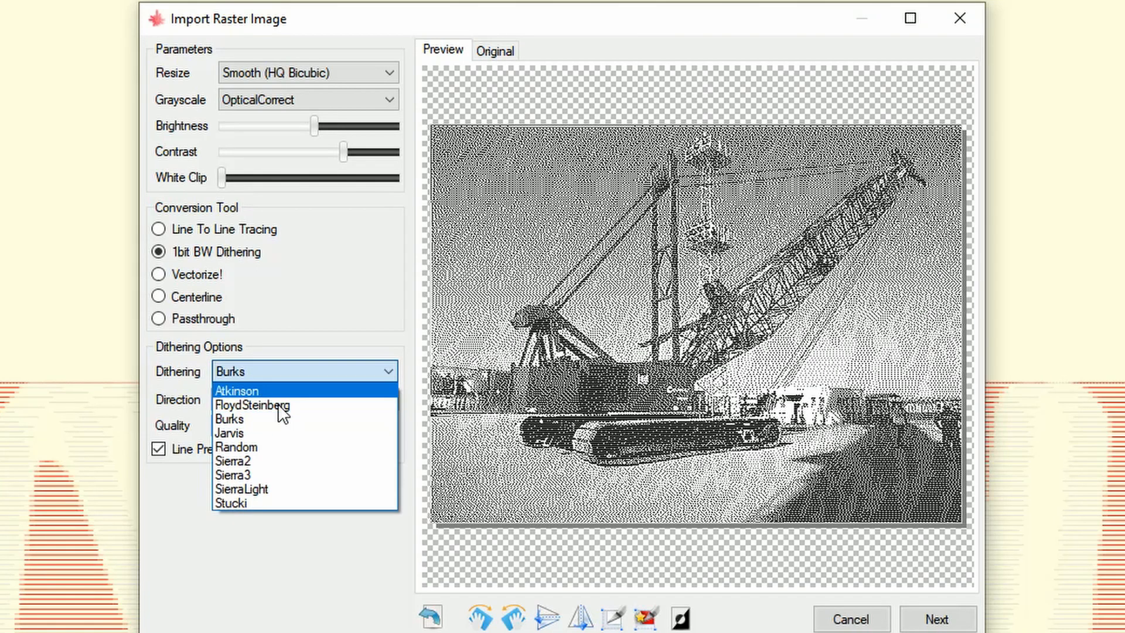
pyautogui.click(259, 429)
pyautogui.click(290, 374)
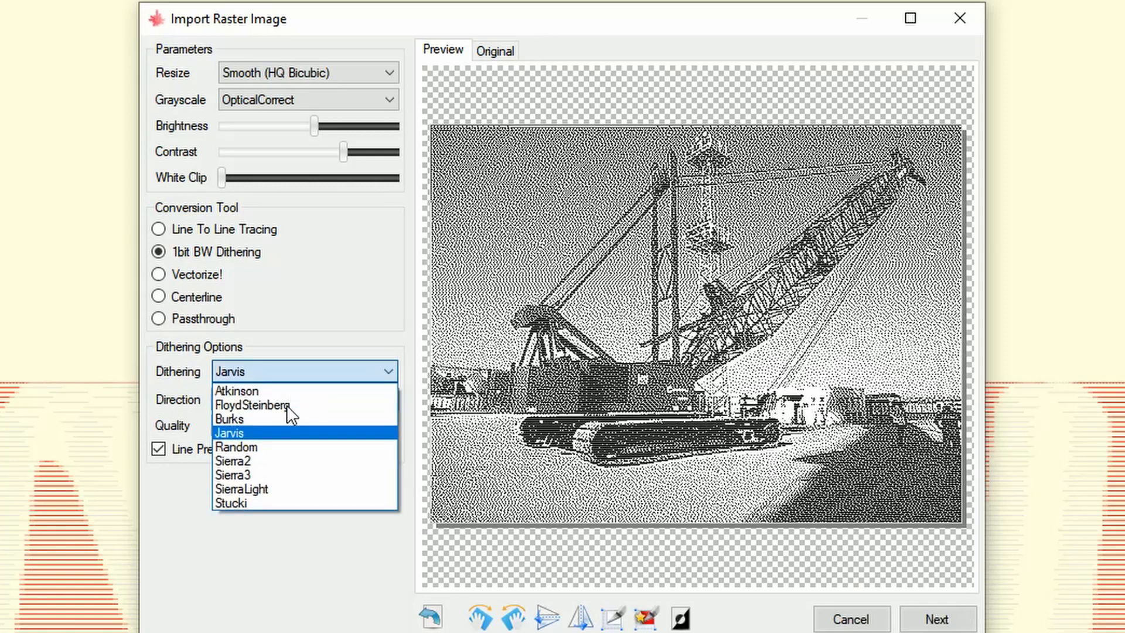
pyautogui.click(271, 456)
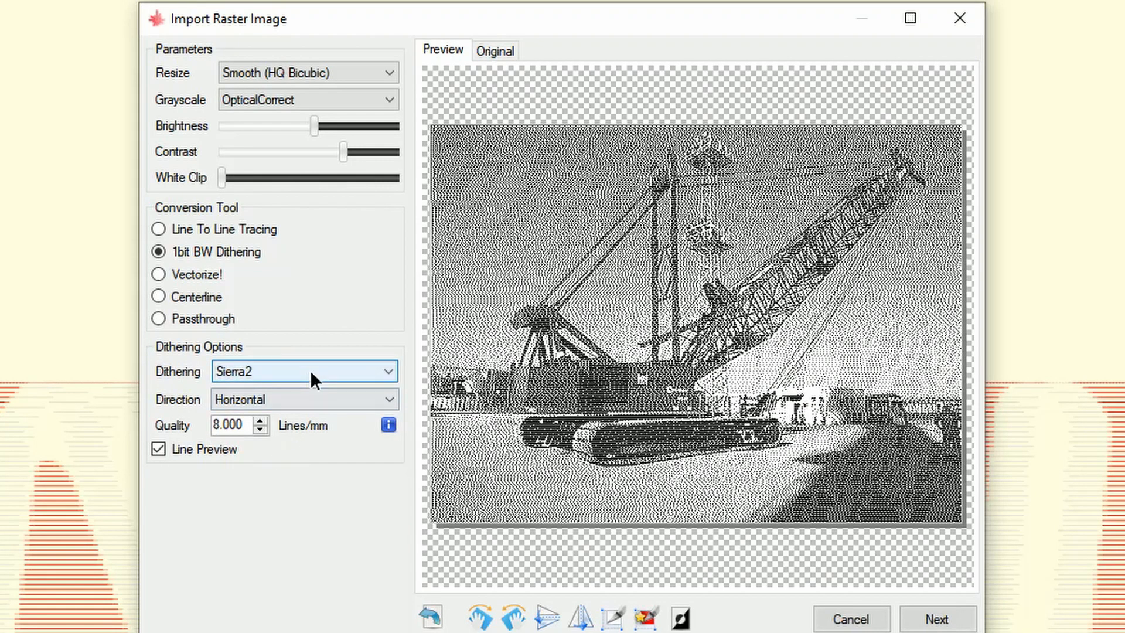
# - Try SierraLight dithering on the crane photo and settle on the Stucki method
pyautogui.click(310, 370)
pyautogui.click(287, 460)
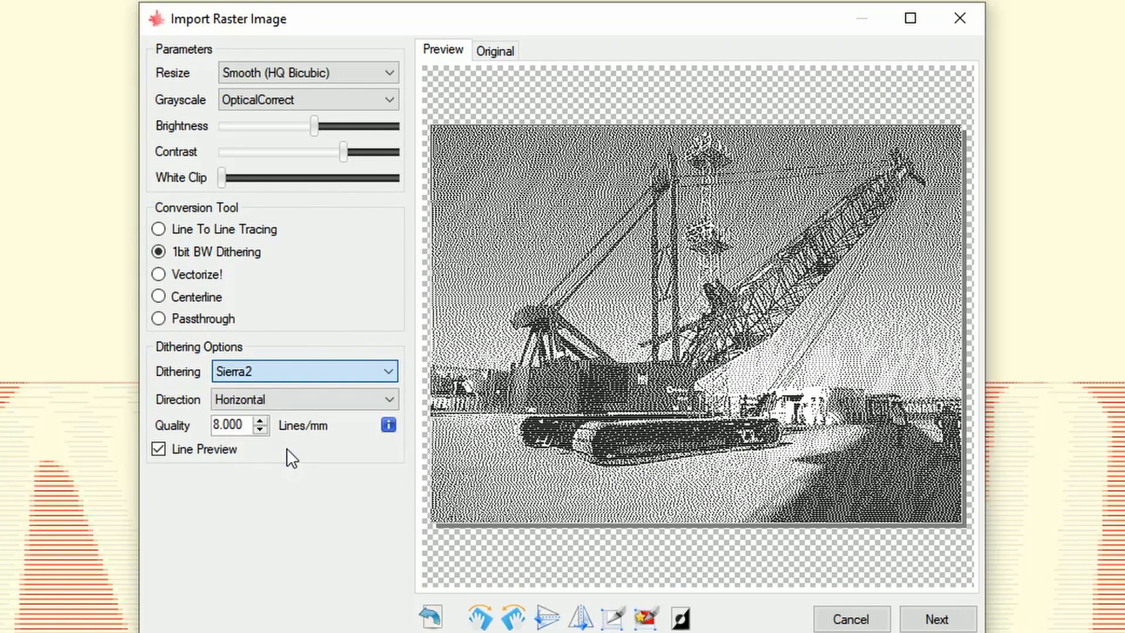
pyautogui.click(306, 370)
pyautogui.click(273, 487)
pyautogui.click(311, 380)
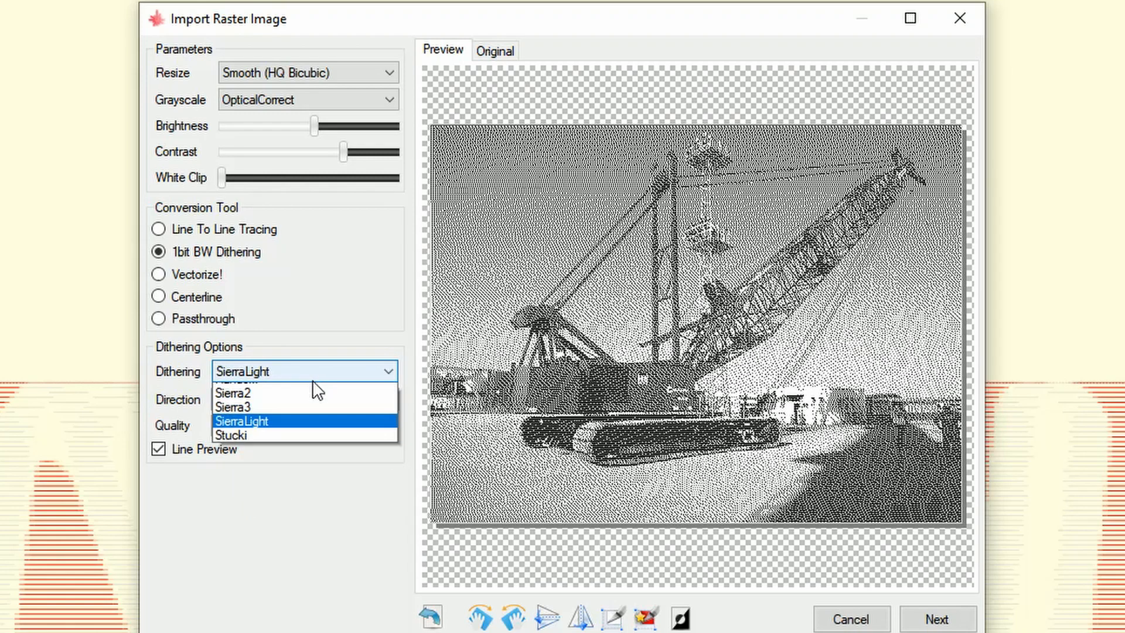
pyautogui.click(293, 503)
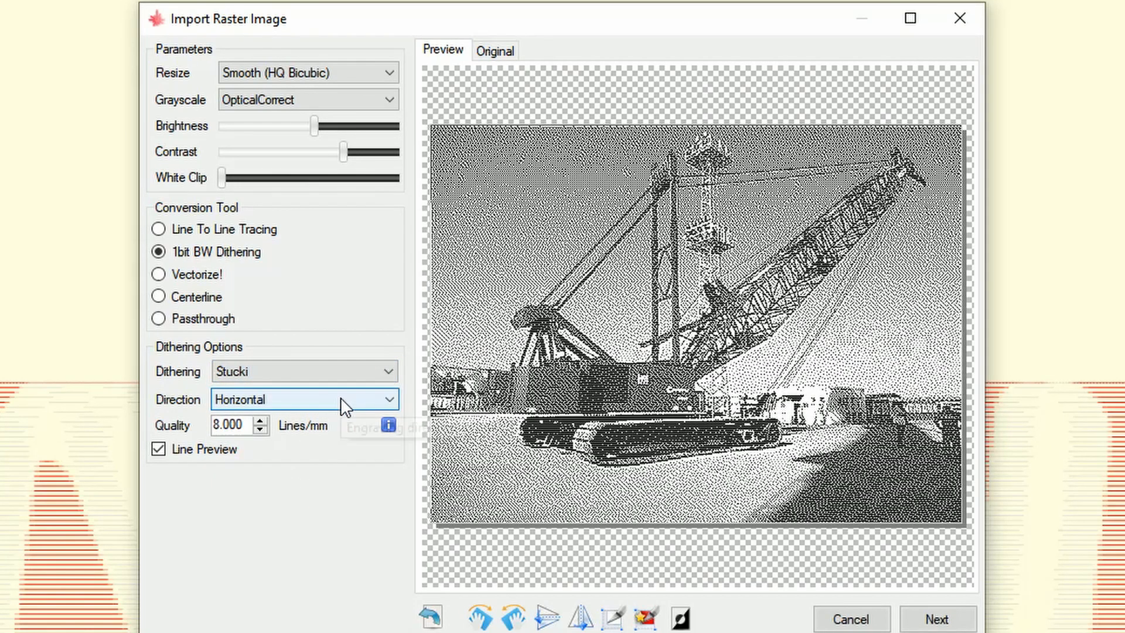
# - Compare the Vertical and Diagonal engraving directions for the crane photo and keep Vertical
pyautogui.click(341, 399)
pyautogui.click(318, 427)
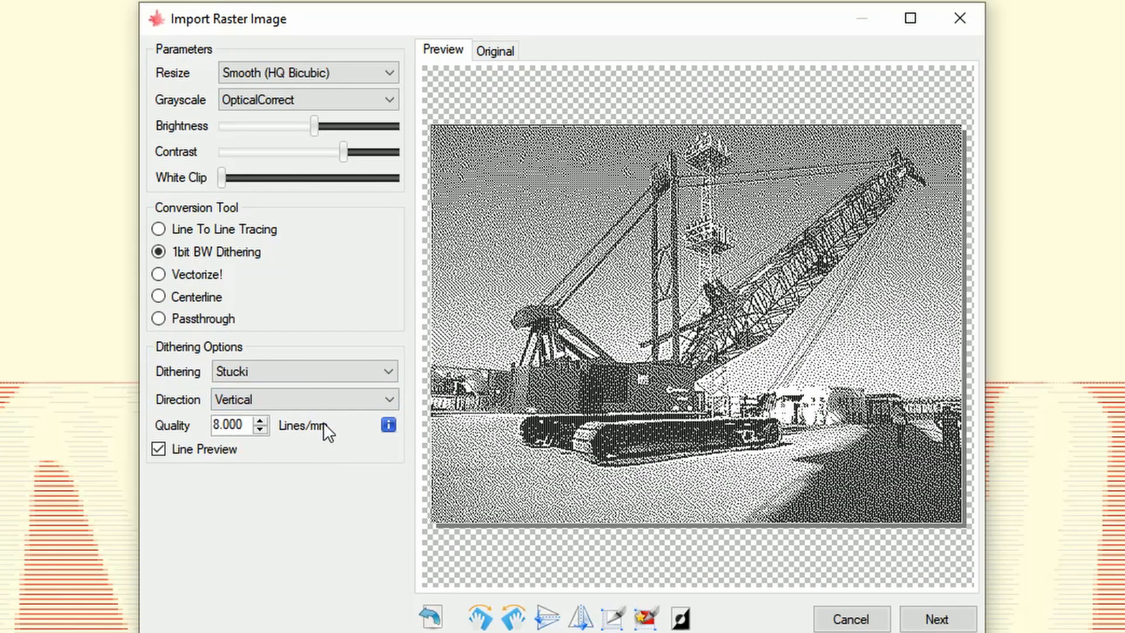
pyautogui.click(337, 408)
pyautogui.click(314, 446)
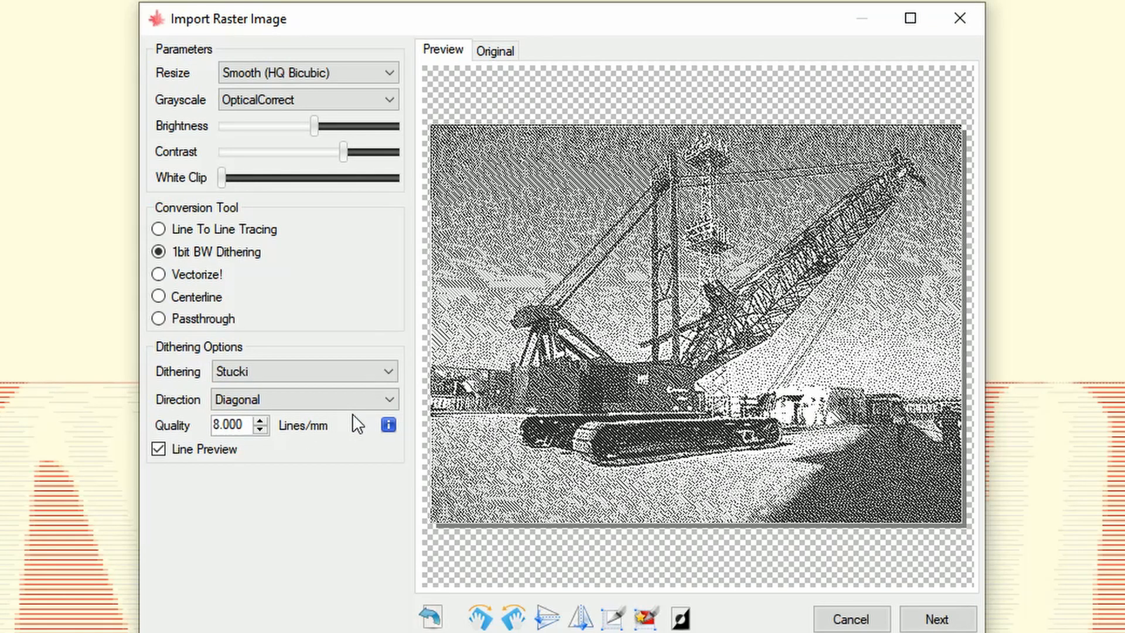
pyautogui.click(345, 400)
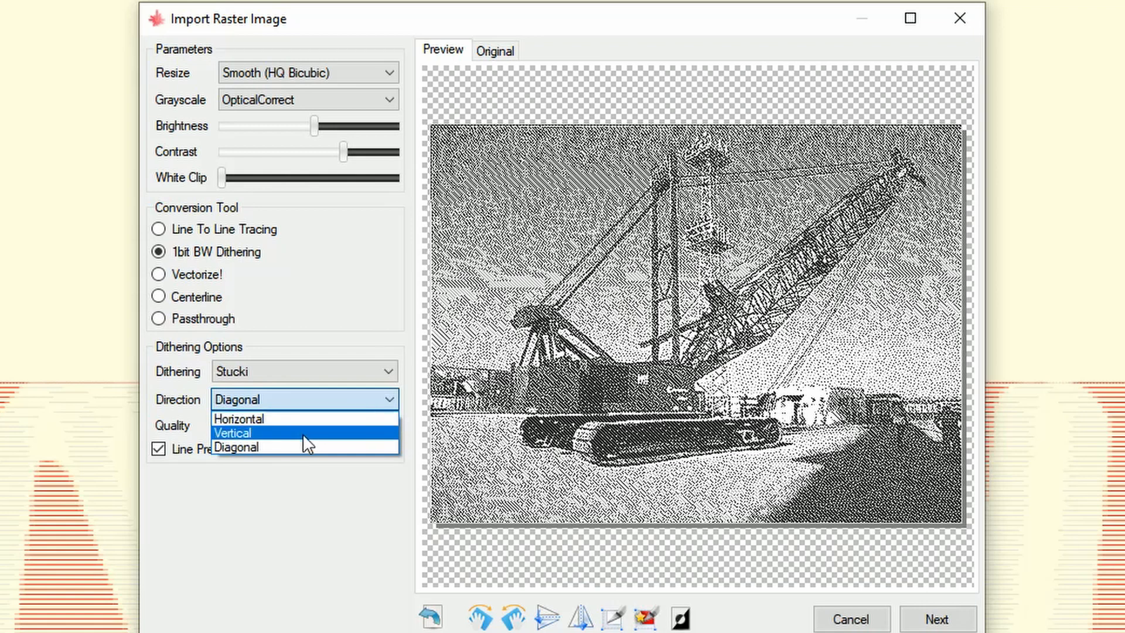
pyautogui.click(305, 434)
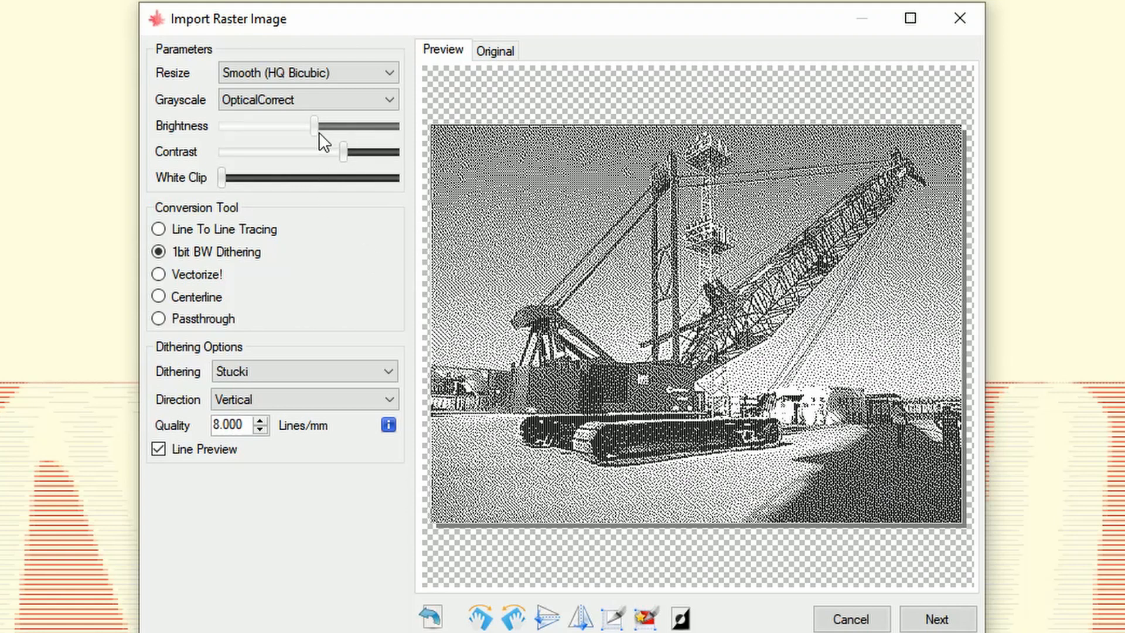
# - Raise the crane photo's white clip and contrast to their maximum and increase its brightness slightly
pyautogui.moveTo(315, 125)
pyautogui.mouseDown()
pyautogui.moveTo(341, 130)
pyautogui.moveTo(317, 130)
pyautogui.mouseUp()
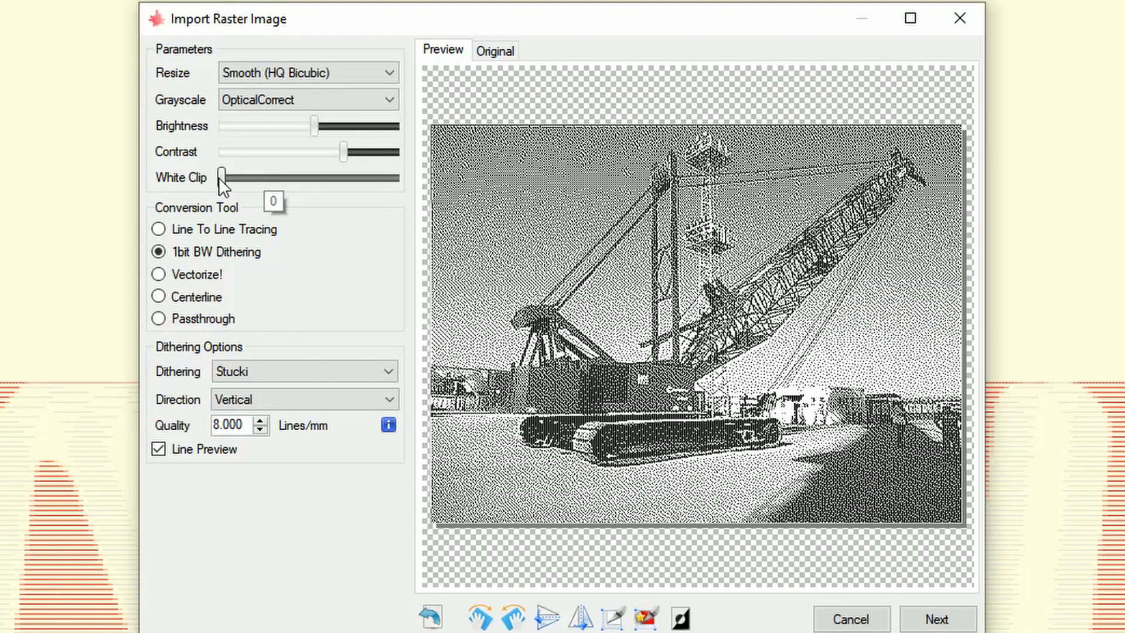
pyautogui.moveTo(219, 177); pyautogui.dragTo(419, 230)
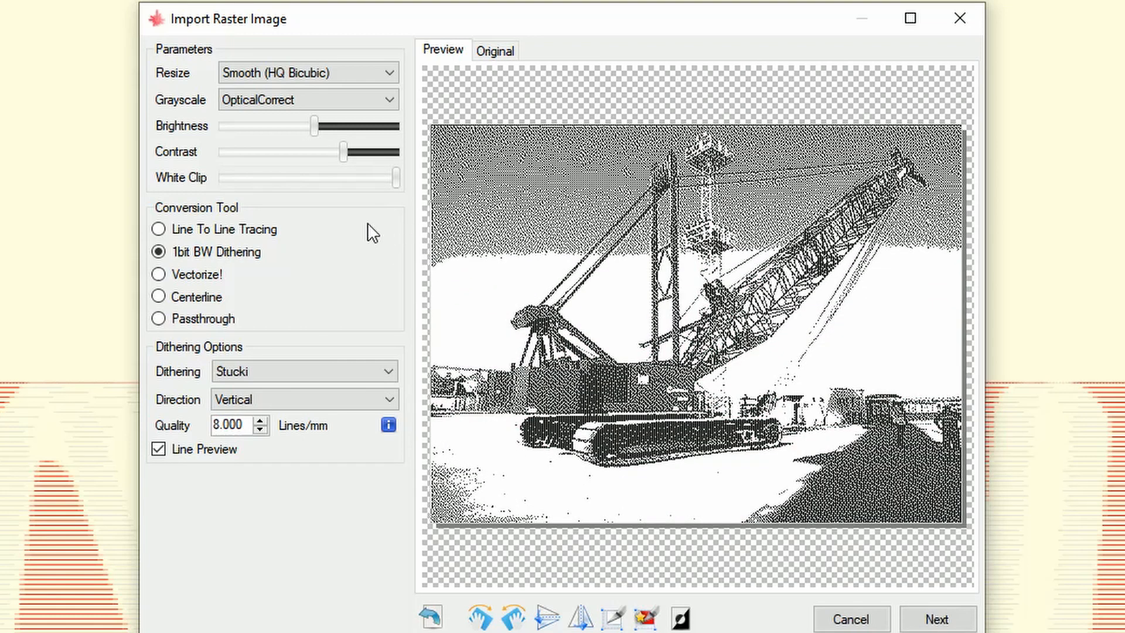
pyautogui.moveTo(344, 151); pyautogui.dragTo(400, 169)
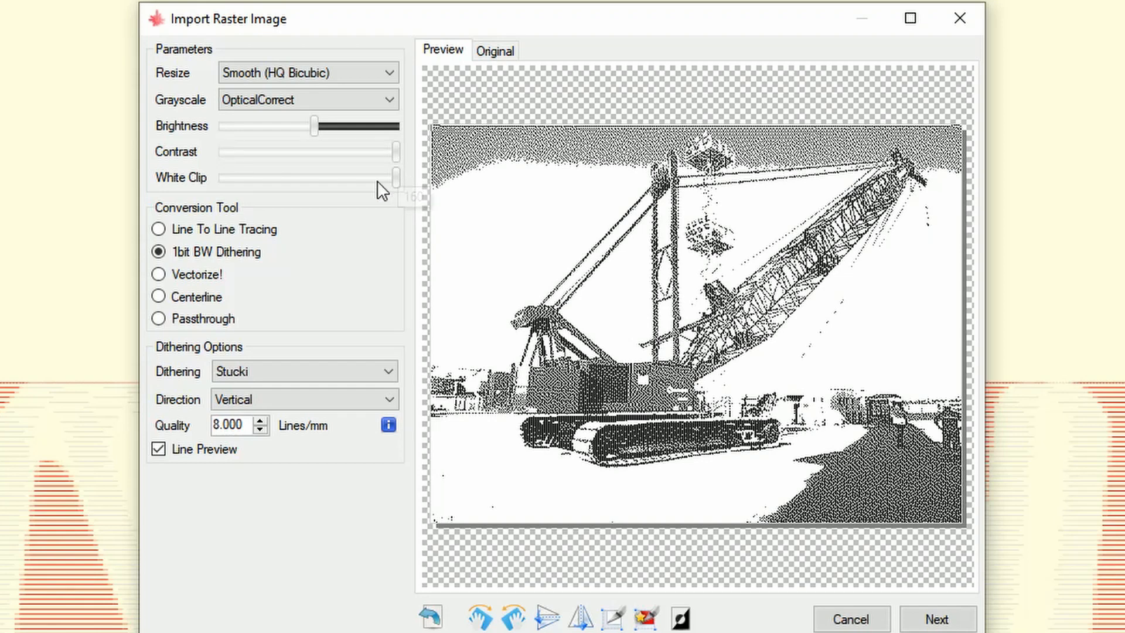
pyautogui.moveTo(314, 132)
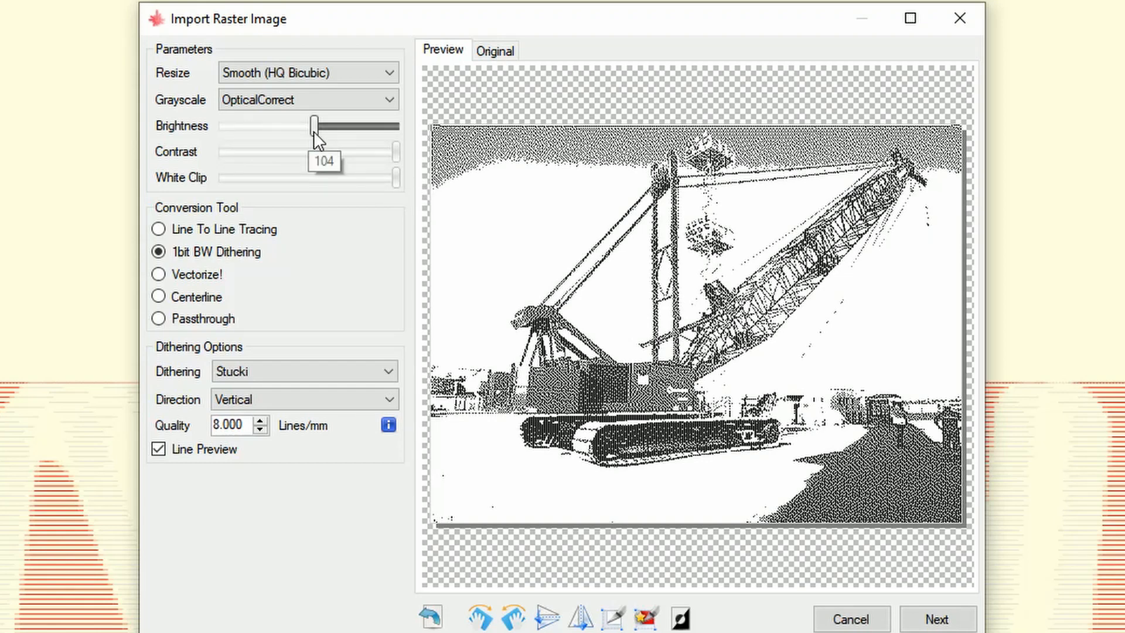
pyautogui.moveTo(314, 131)
pyautogui.mouseDown()
pyautogui.moveTo(300, 131)
pyautogui.moveTo(346, 134)
pyautogui.moveTo(329, 132)
pyautogui.mouseUp()
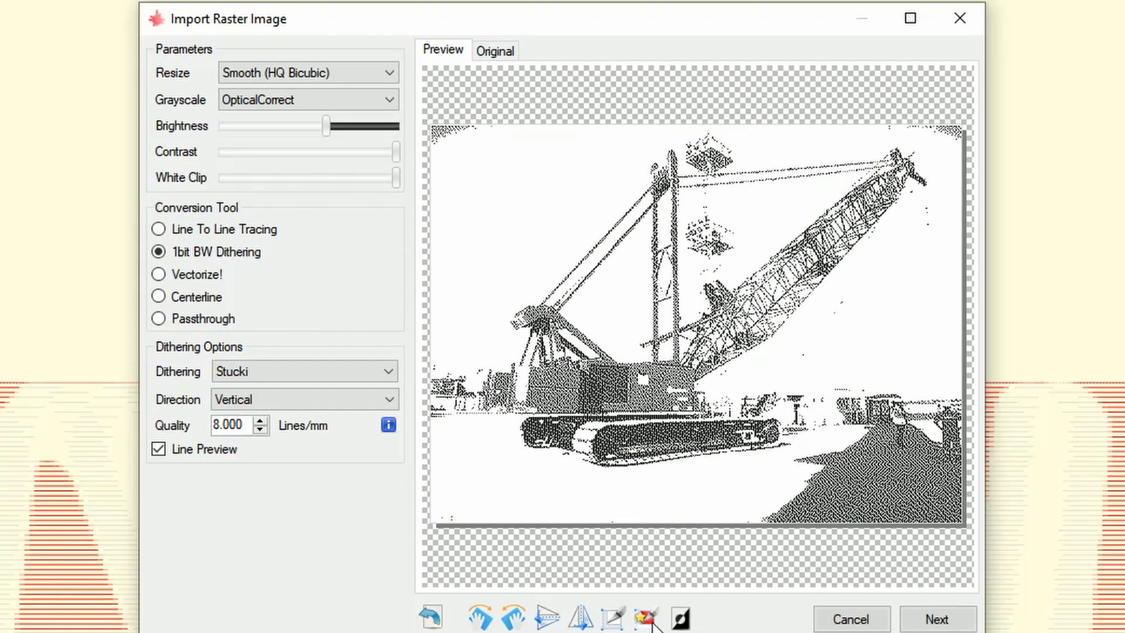
# - Crop the photo more tightly around the crane and create its engraving code with the existing target image settings
pyautogui.click(615, 619)
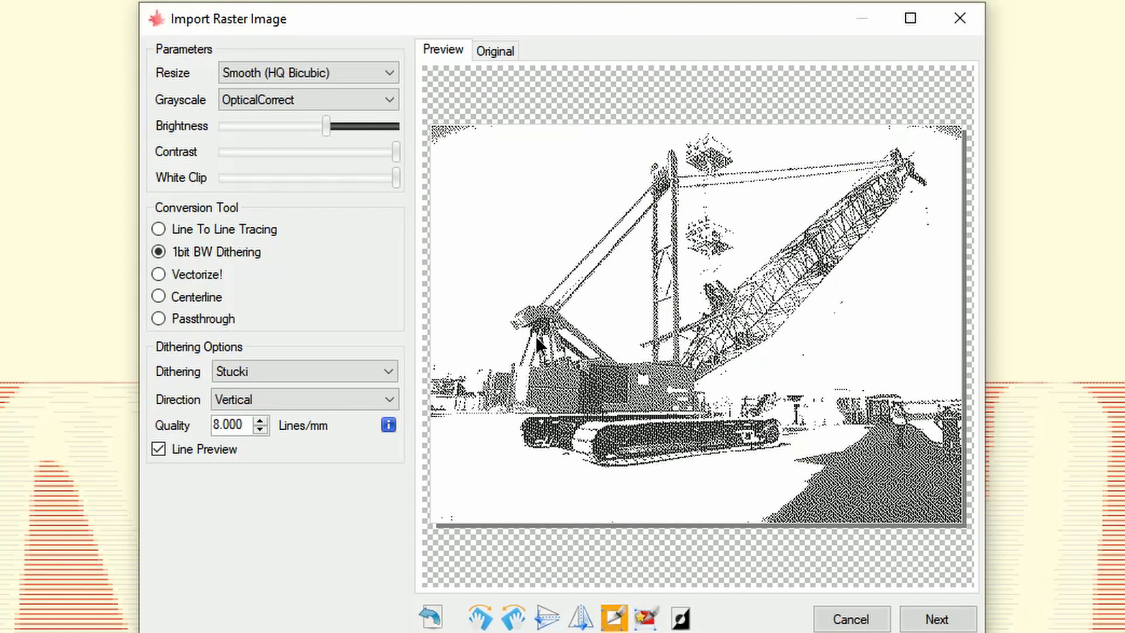
pyautogui.moveTo(477, 476); pyautogui.dragTo(477, 476)
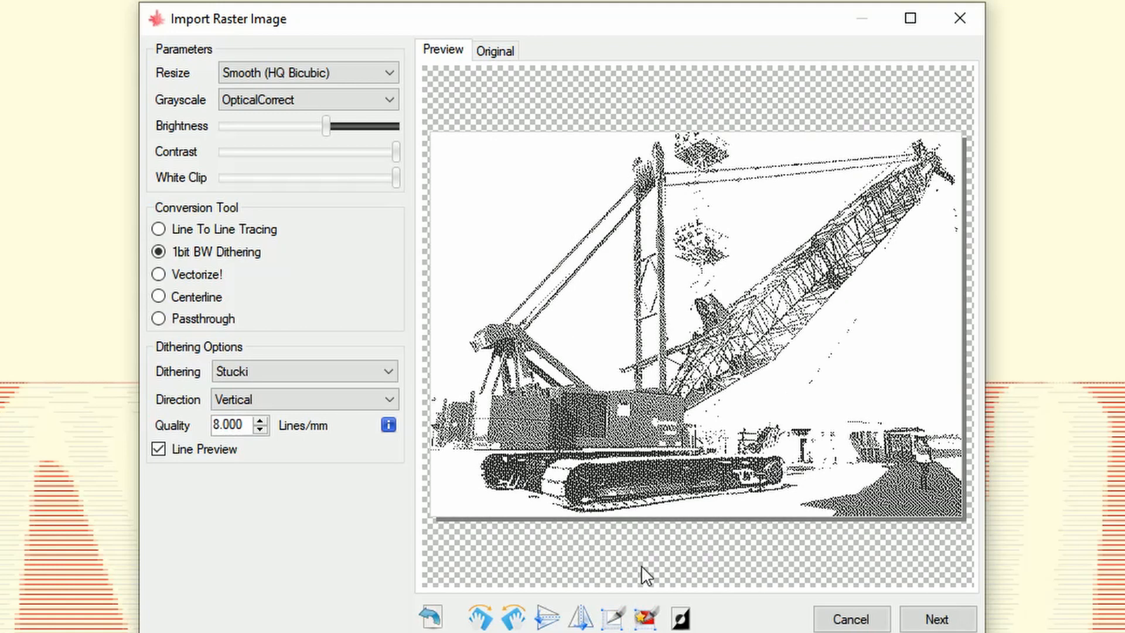
pyautogui.click(930, 622)
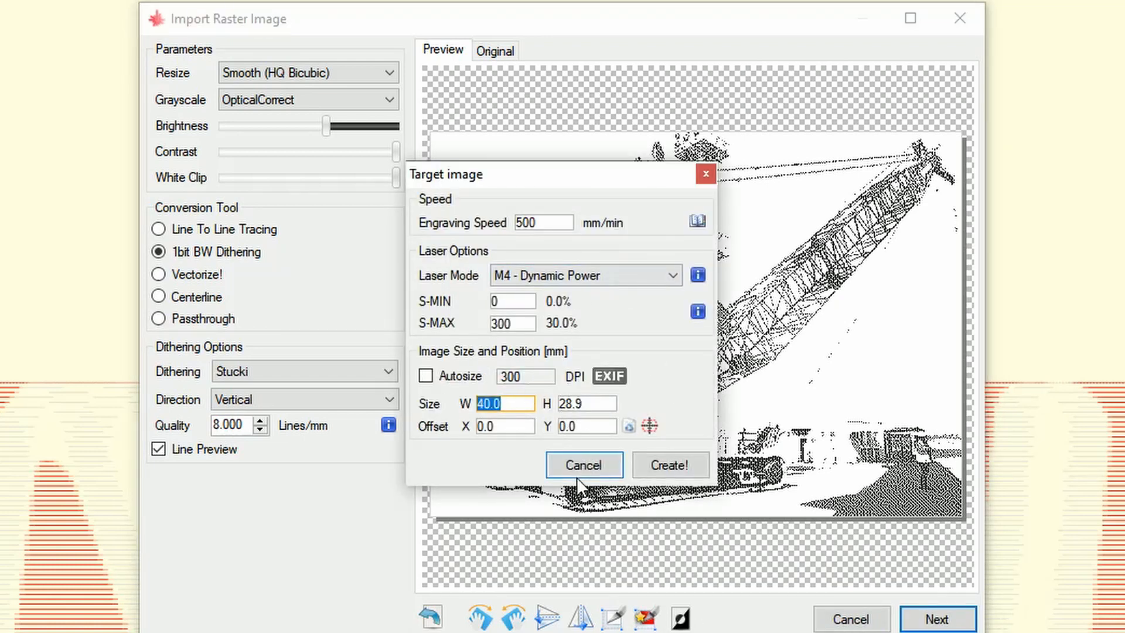
pyautogui.click(671, 466)
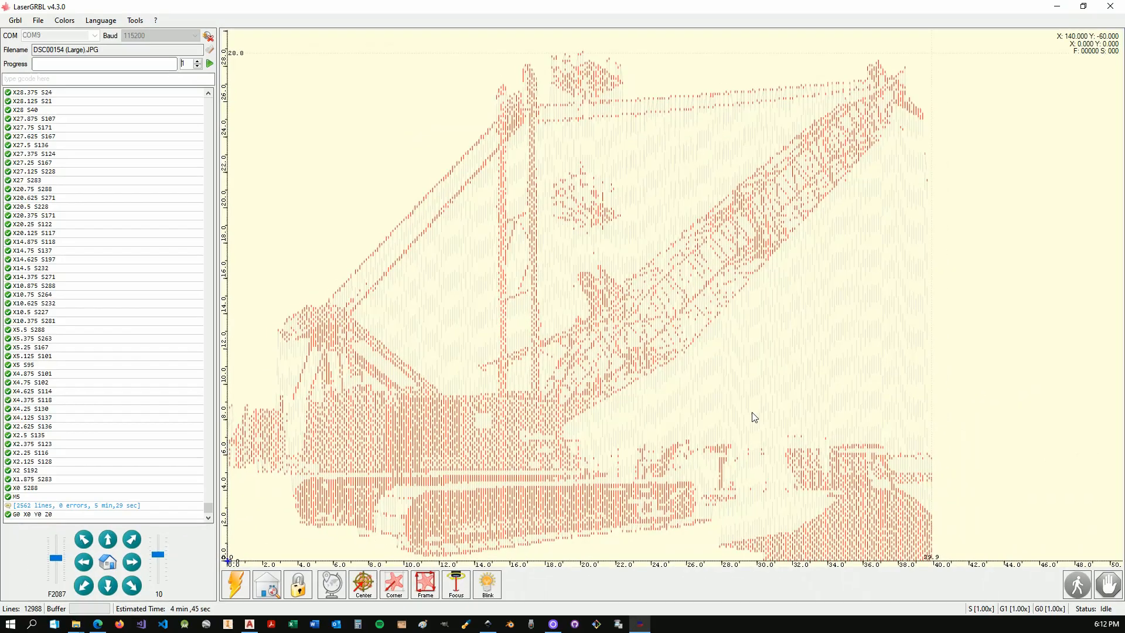